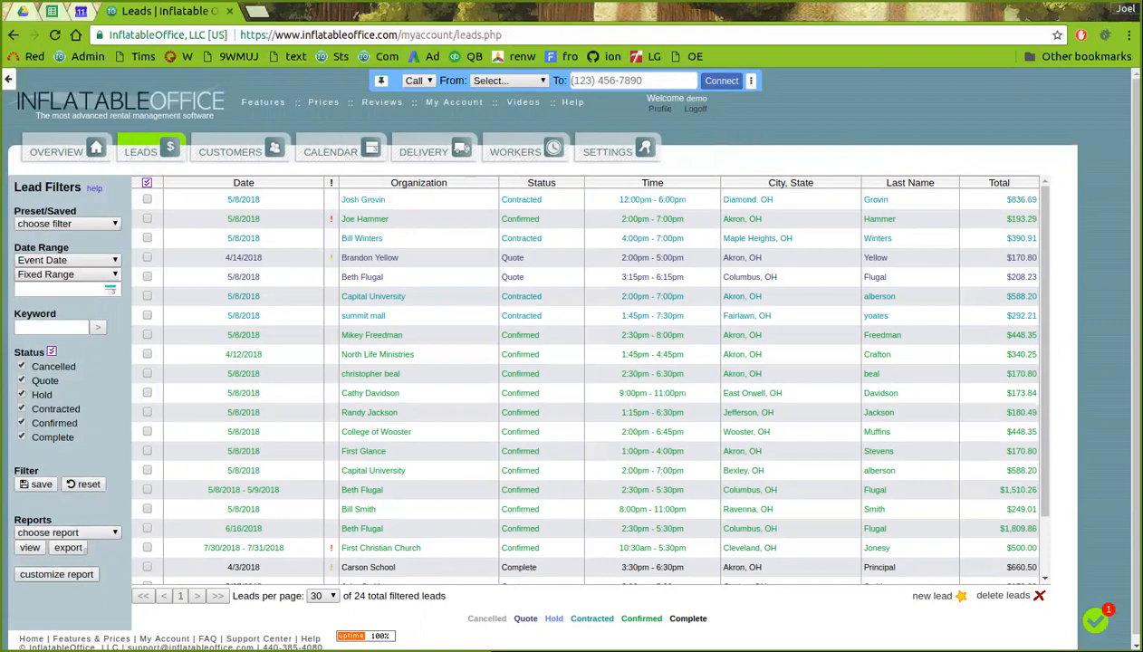
Start a new custom leads report and name it "sales tax".
left_click(56, 574)
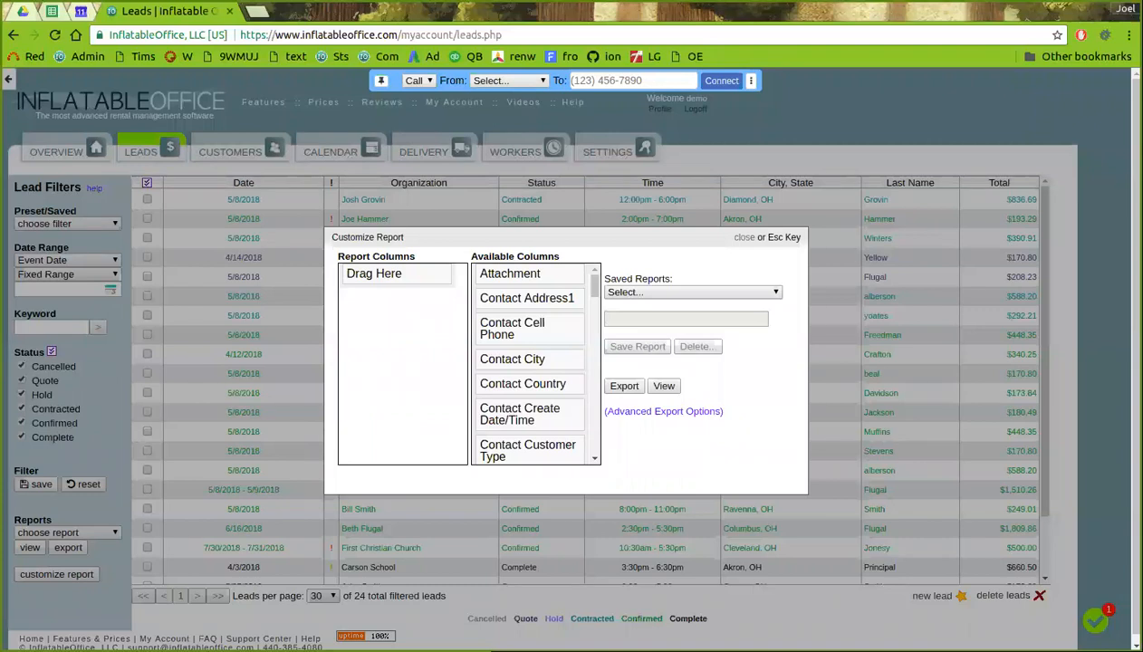
left_click(693, 292)
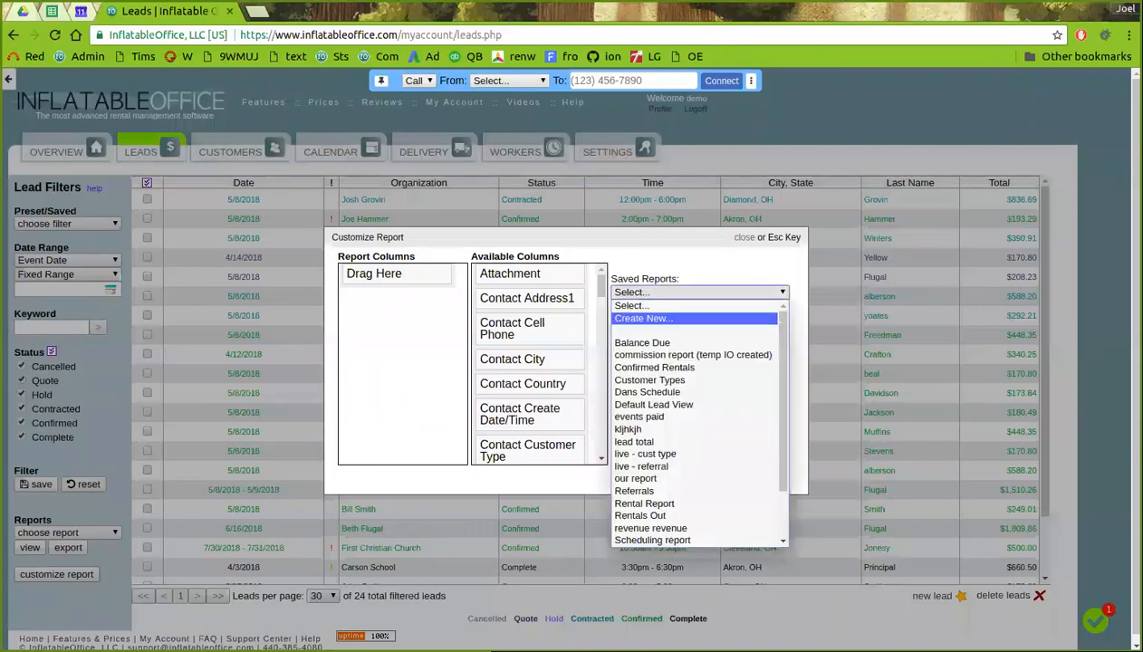
left_click(661, 318)
type("sales tax")
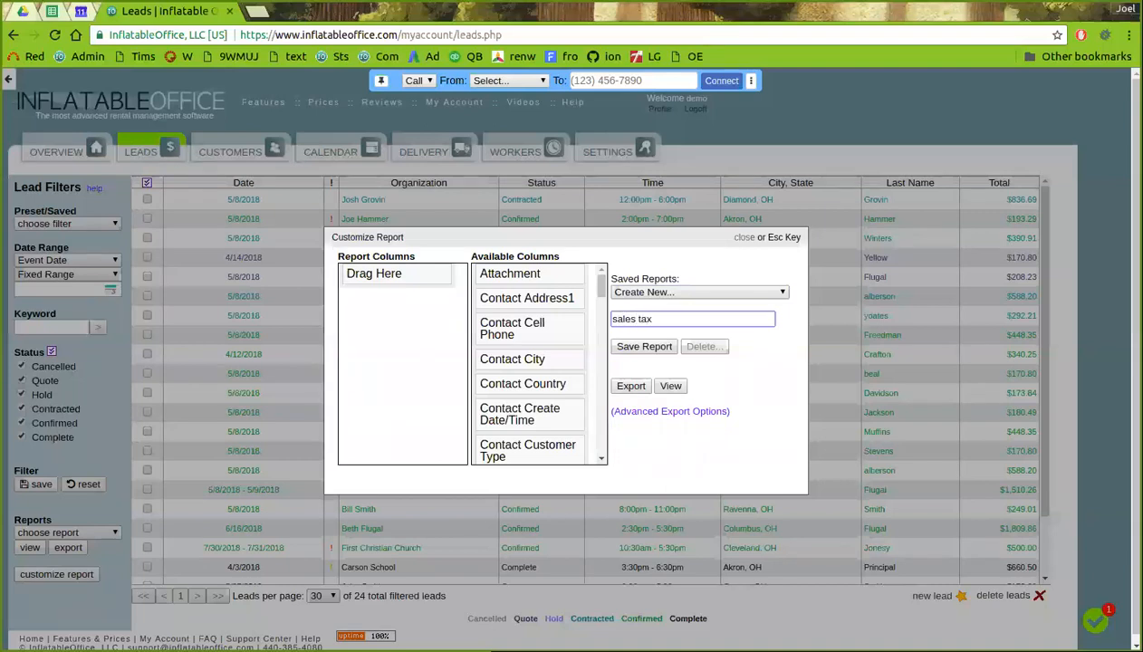
Add the columns Payment Date, Payment Amount, Payment Less Tax, Payment Sales Tax and Payment Type to the report, in that order.
scroll(530, 362, "down", 15)
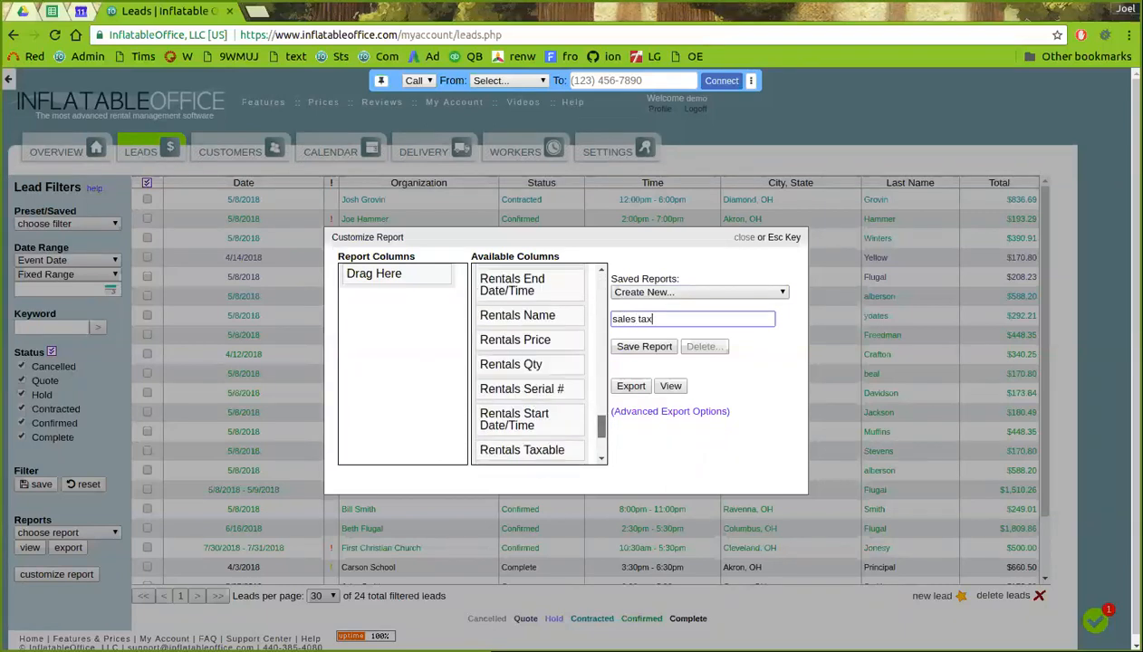
scroll(530, 362, "up", 8)
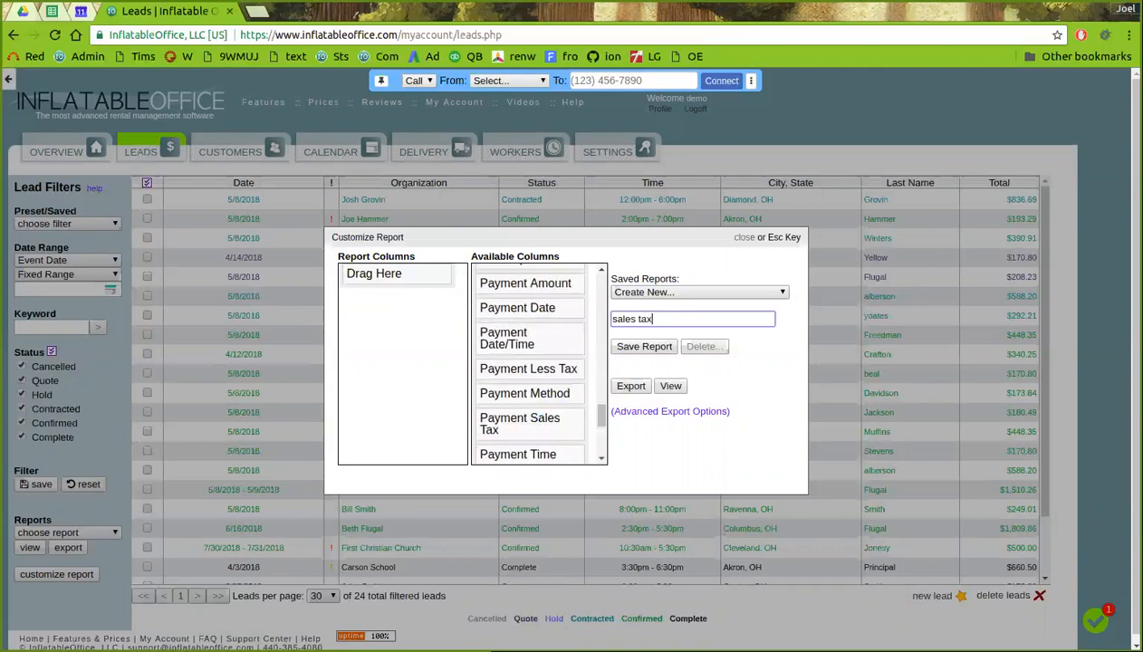
scroll(530, 362, "up", 1)
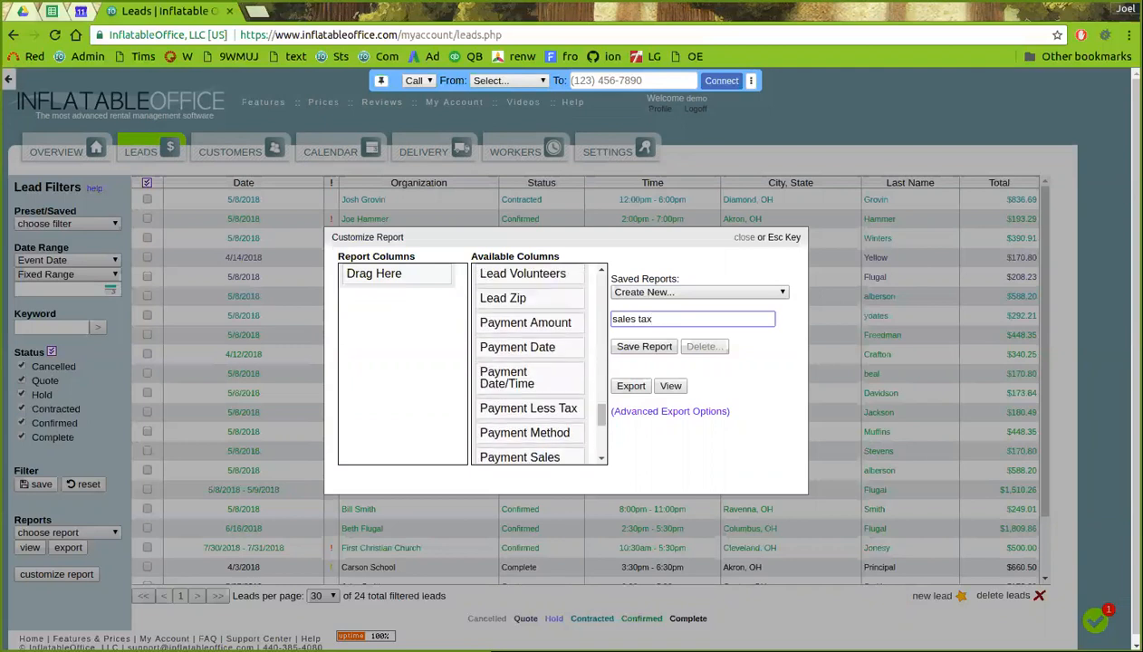
left_click_drag(517, 347, 384, 276)
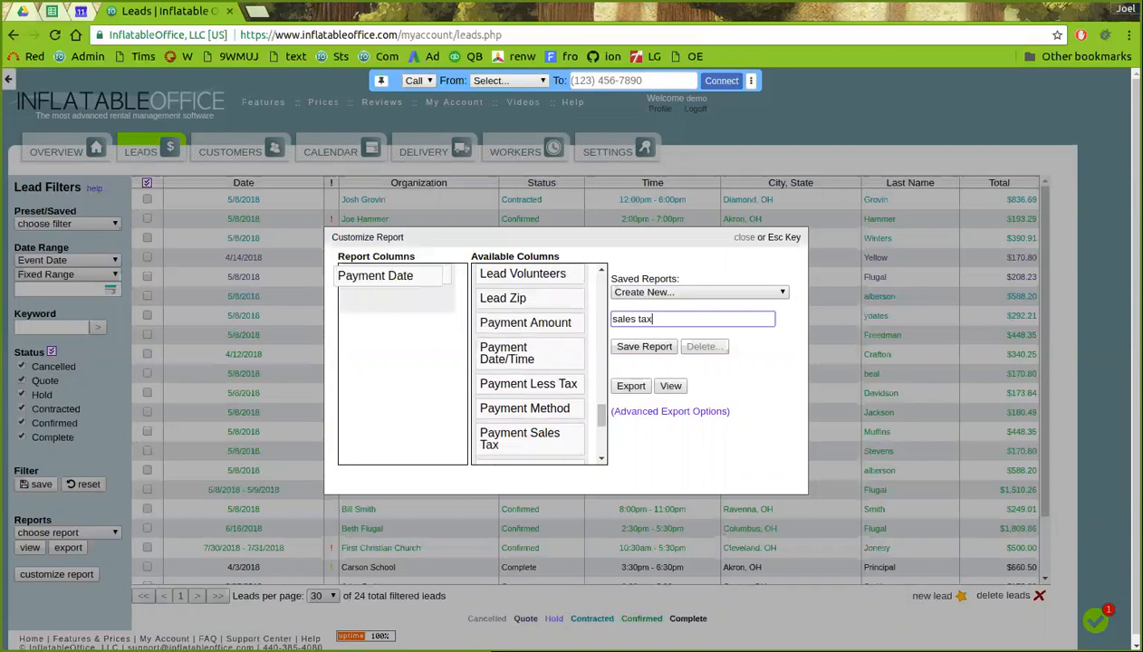
left_click_drag(525, 323, 393, 298)
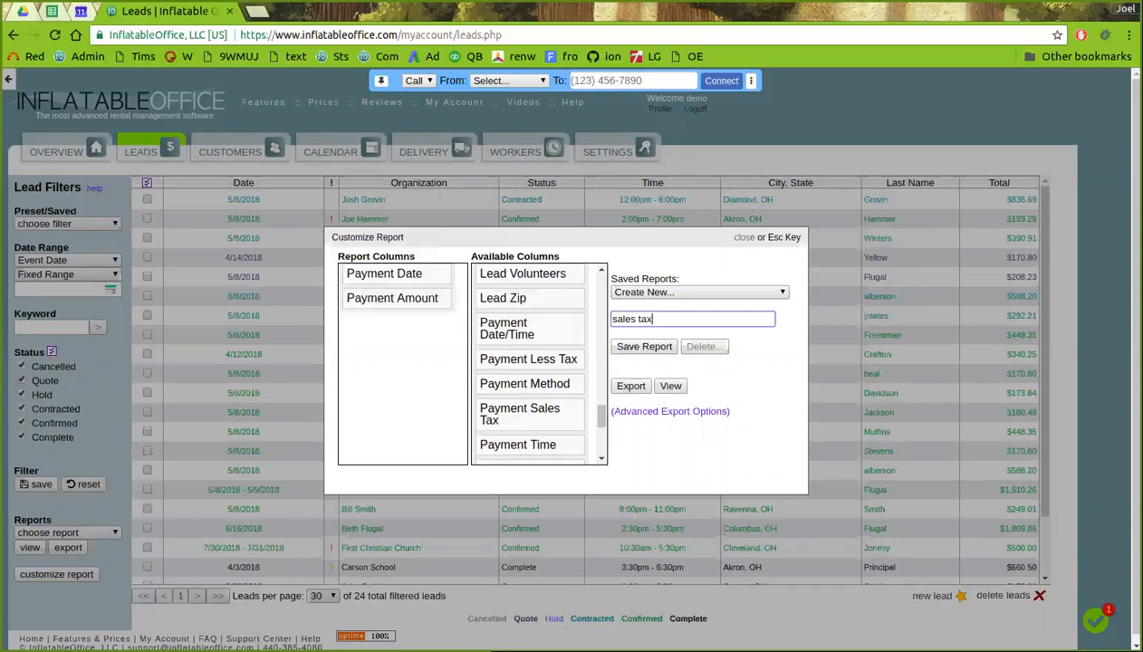
scroll(535, 362, "down", 1)
left_click_drag(529, 320, 392, 324)
scroll(534, 363, "down", 1)
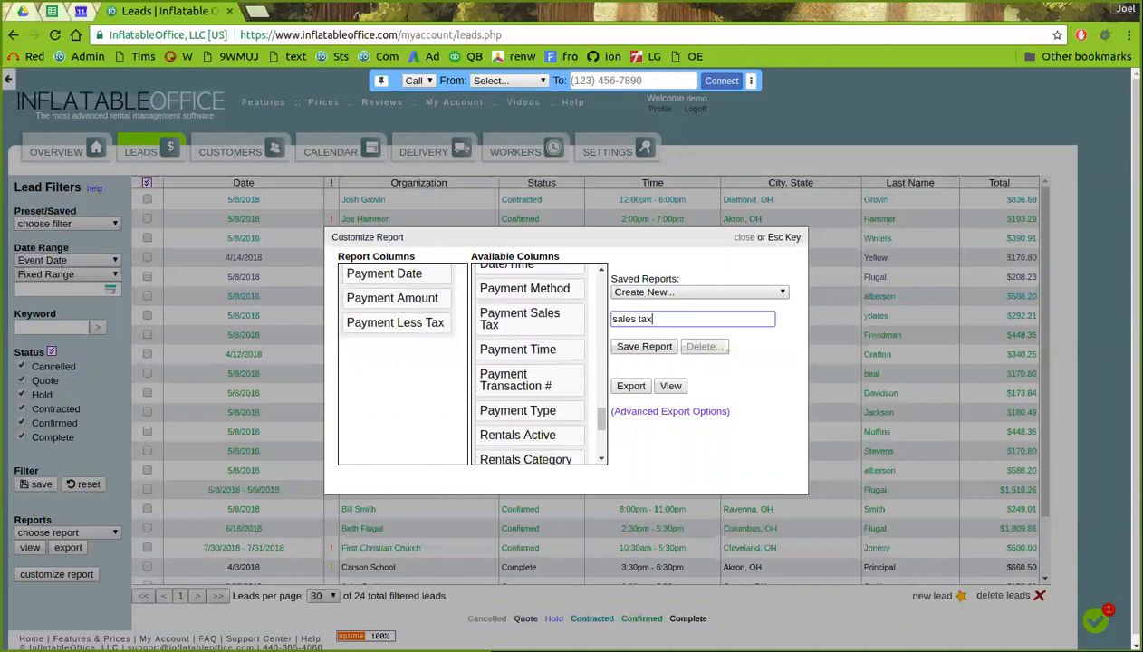
left_click_drag(519, 311, 390, 352)
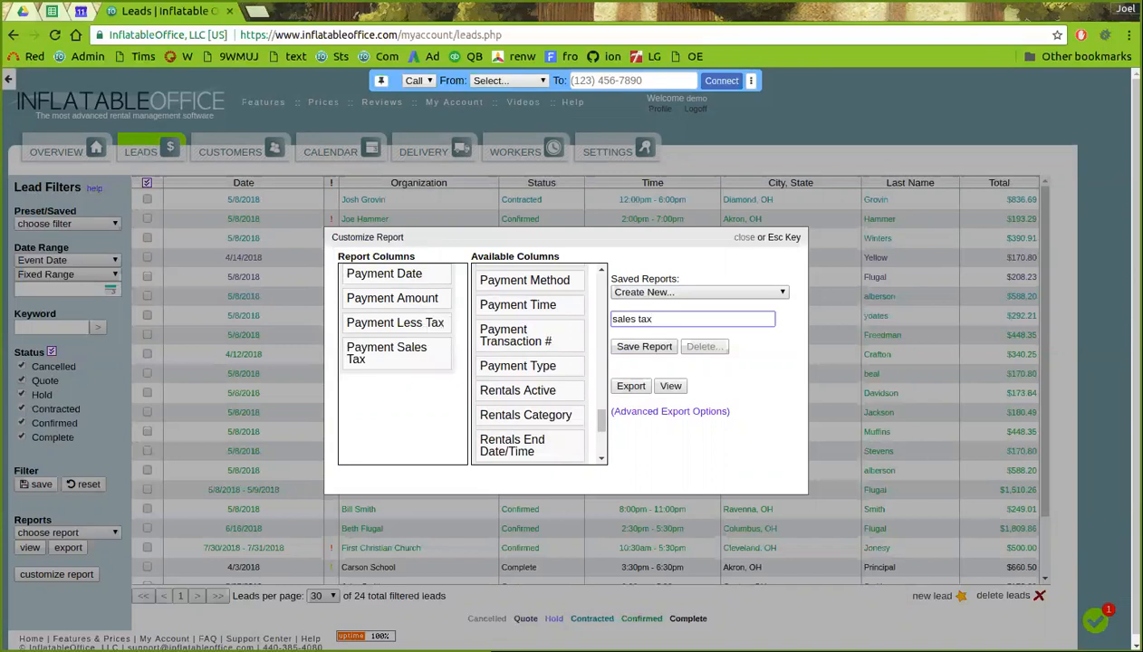
scroll(535, 363, "down", 1)
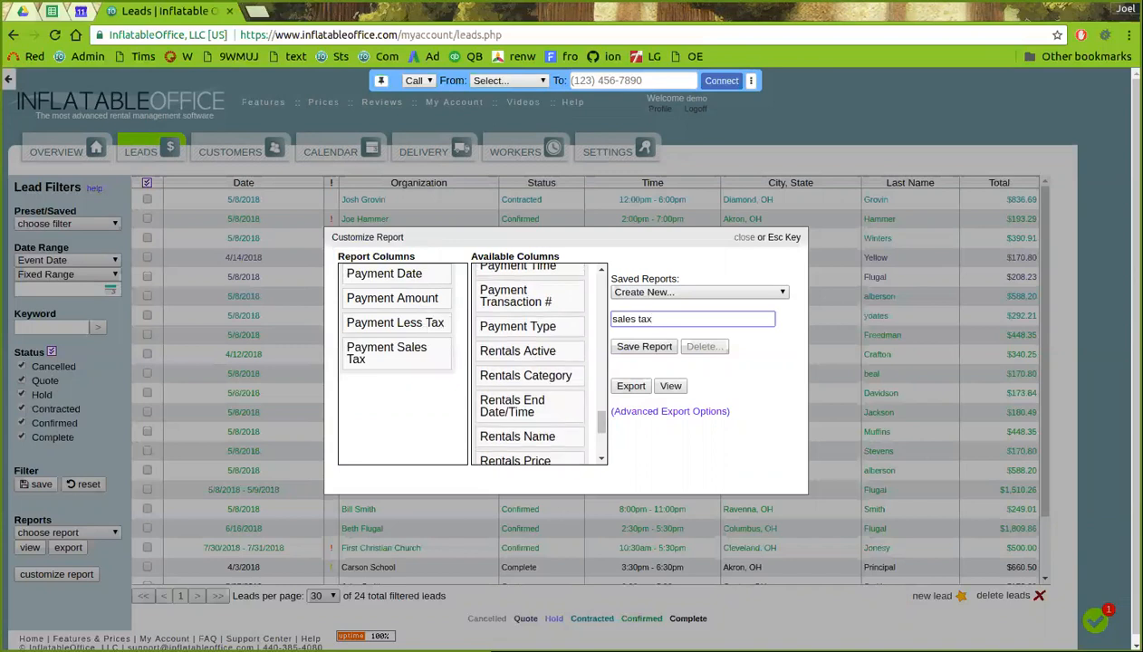
left_click_drag(517, 326, 376, 378)
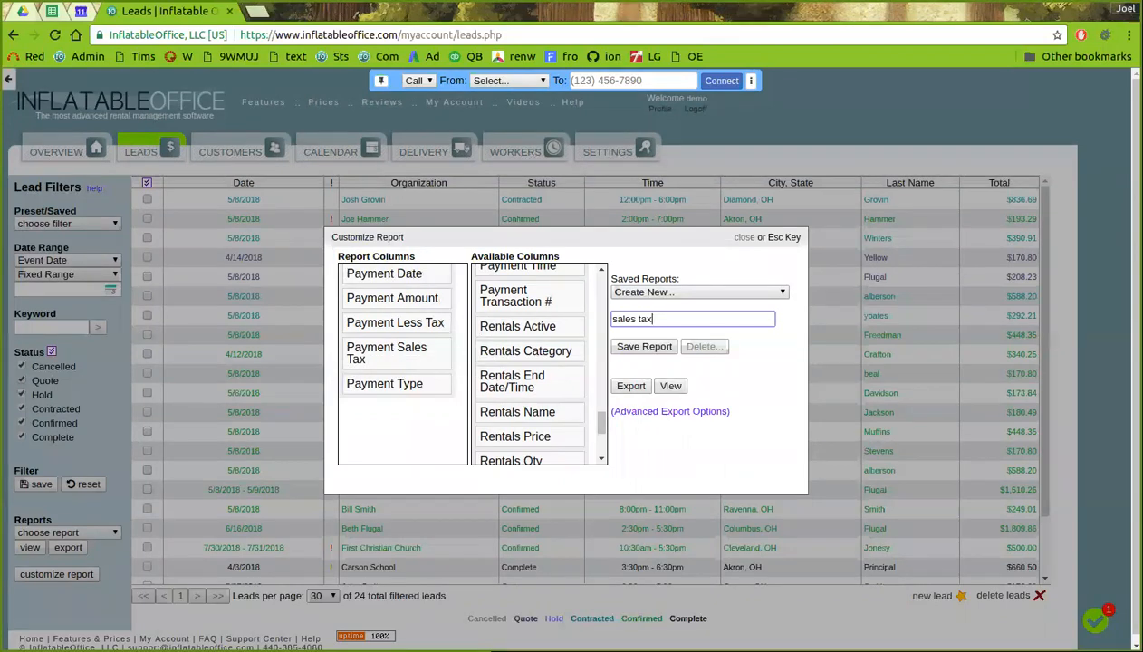
Add Contact First Name and Contact Last Name as the first two report columns, ahead of Payment Date.
scroll(535, 364, "up", 1)
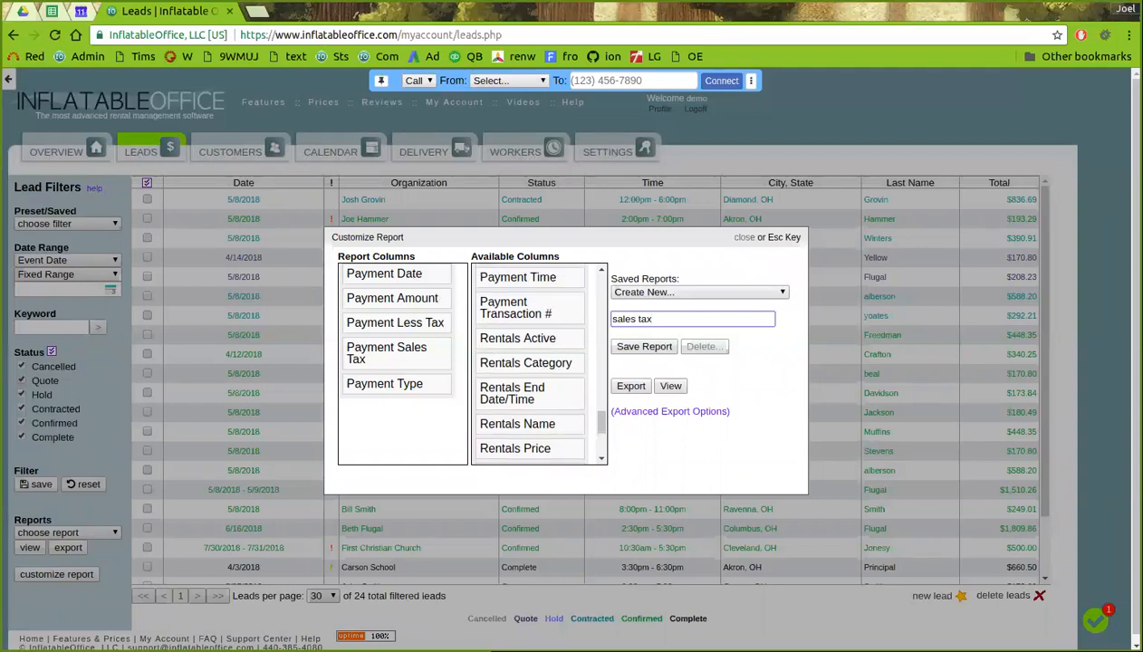
left_click_drag(601, 421, 602, 288)
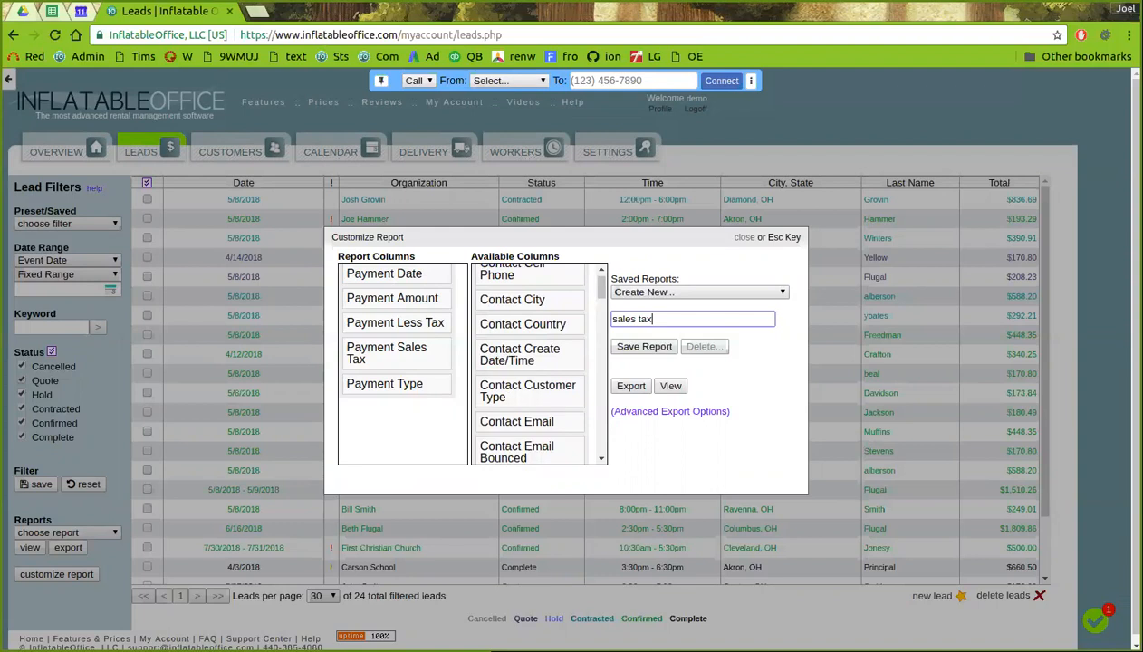
scroll(534, 362, "up", 2)
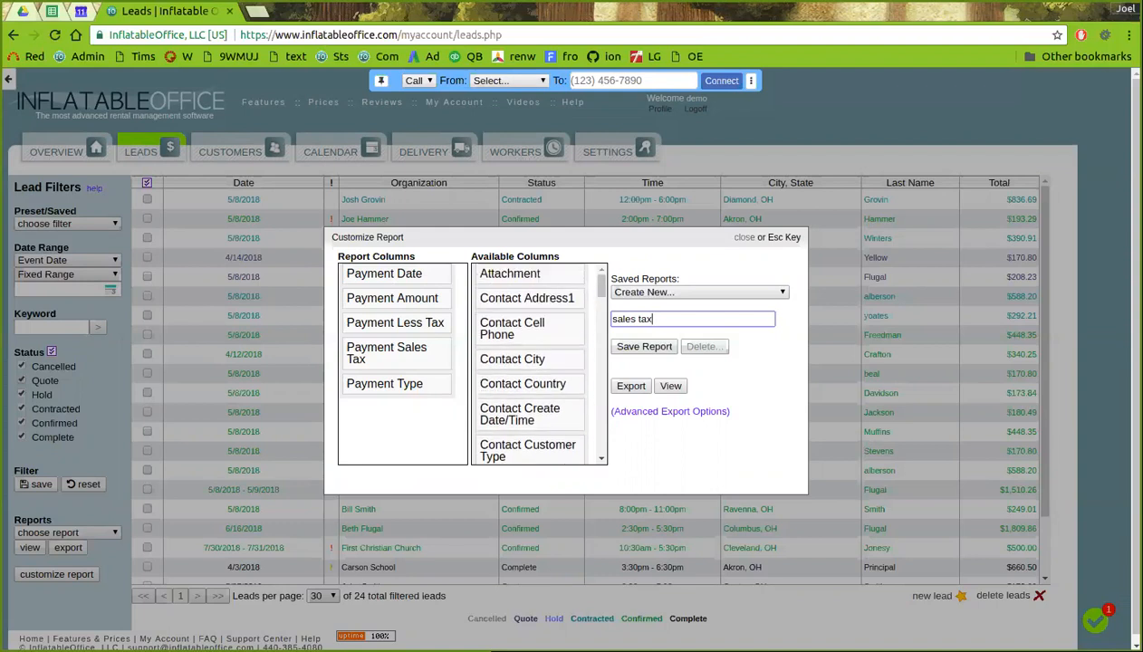
scroll(534, 362, "down", 3)
scroll(534, 363, "down", 4)
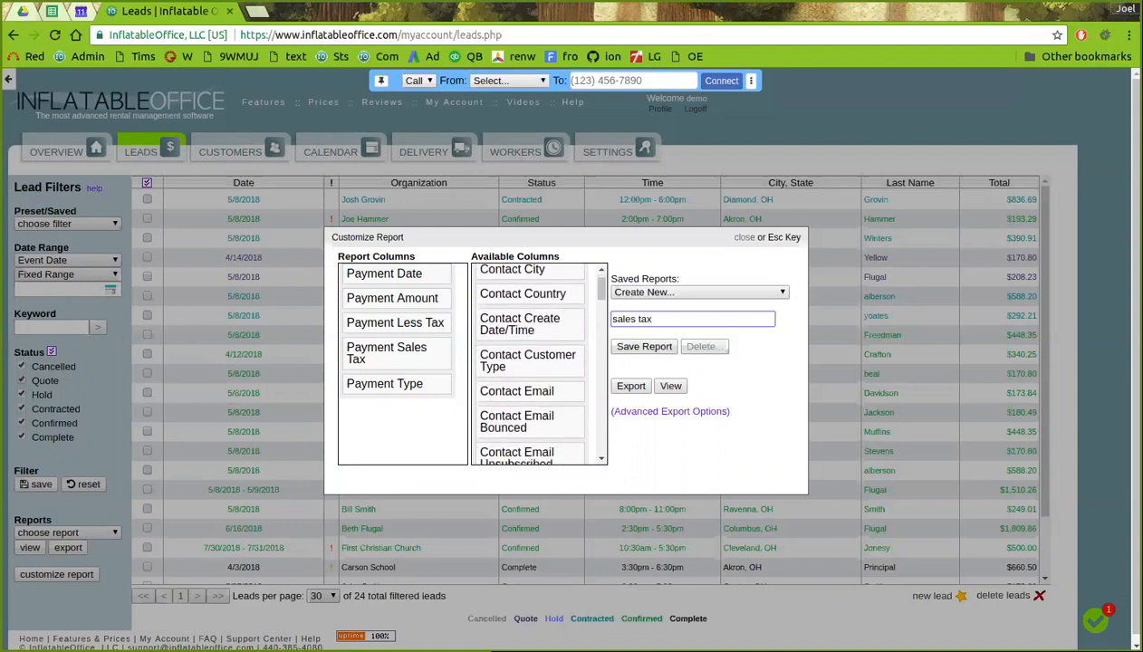
scroll(534, 362, "down", 3)
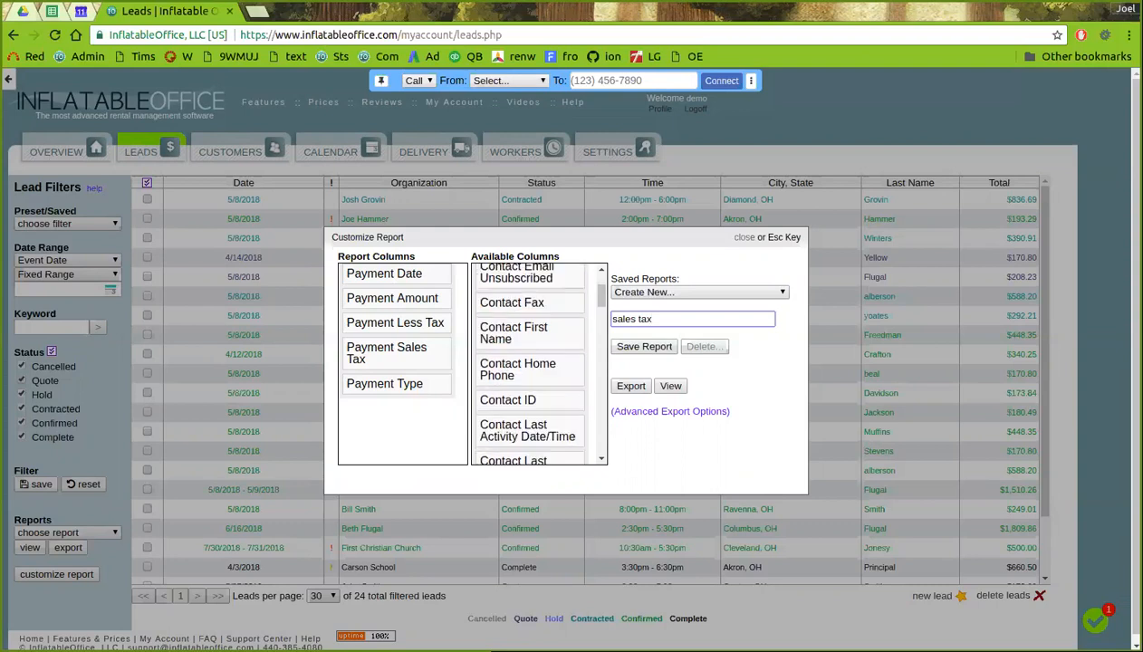
left_click_drag(513, 332, 385, 277)
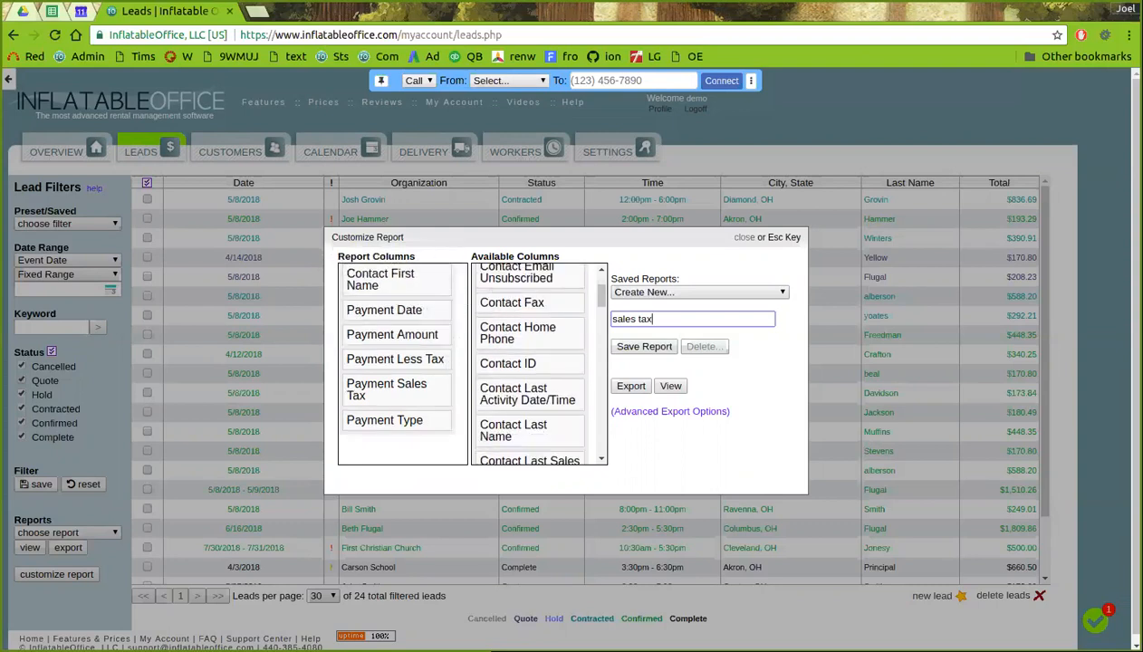
left_click_drag(513, 431, 385, 315)
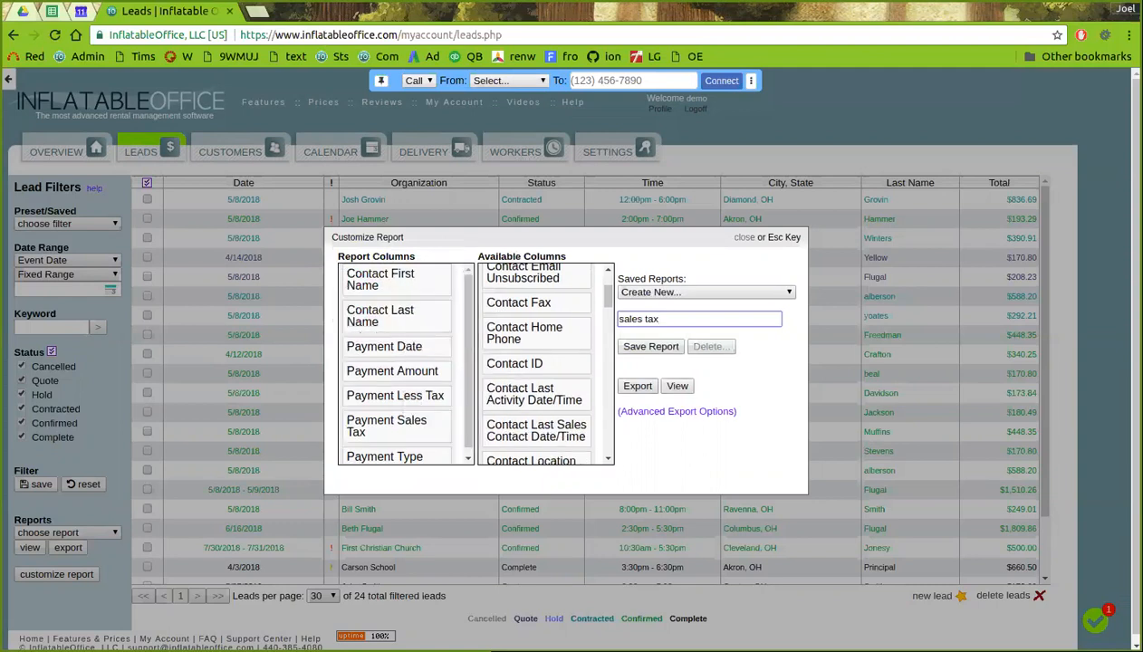
Save the sales tax report and return to a reloaded leads list.
left_click(650, 347)
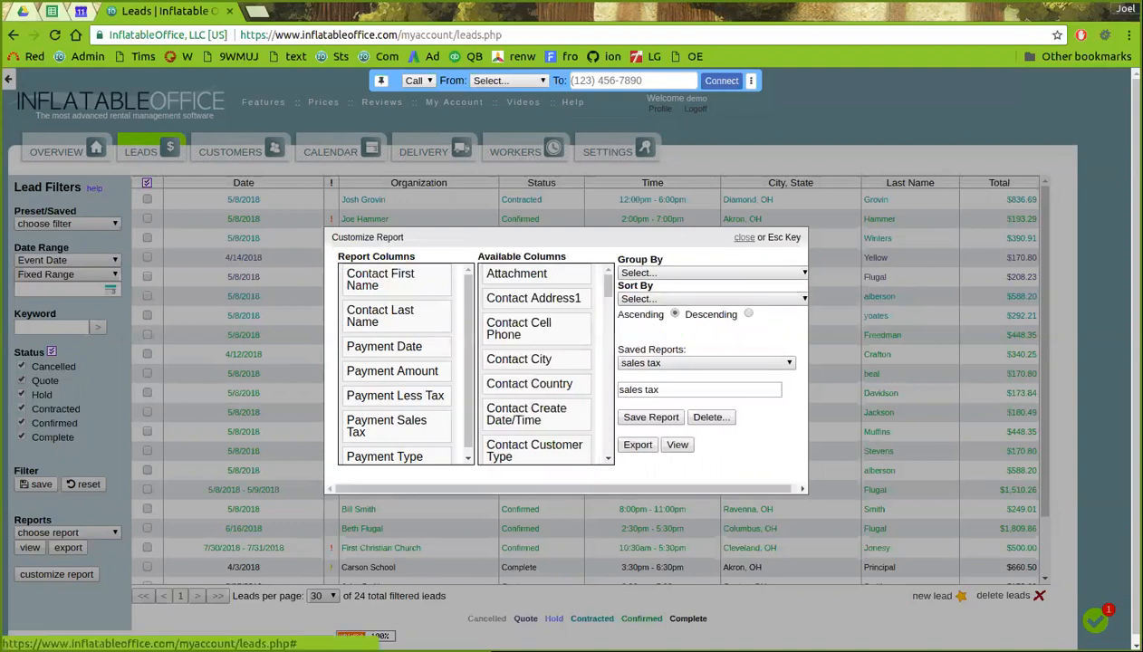
left_click(743, 237)
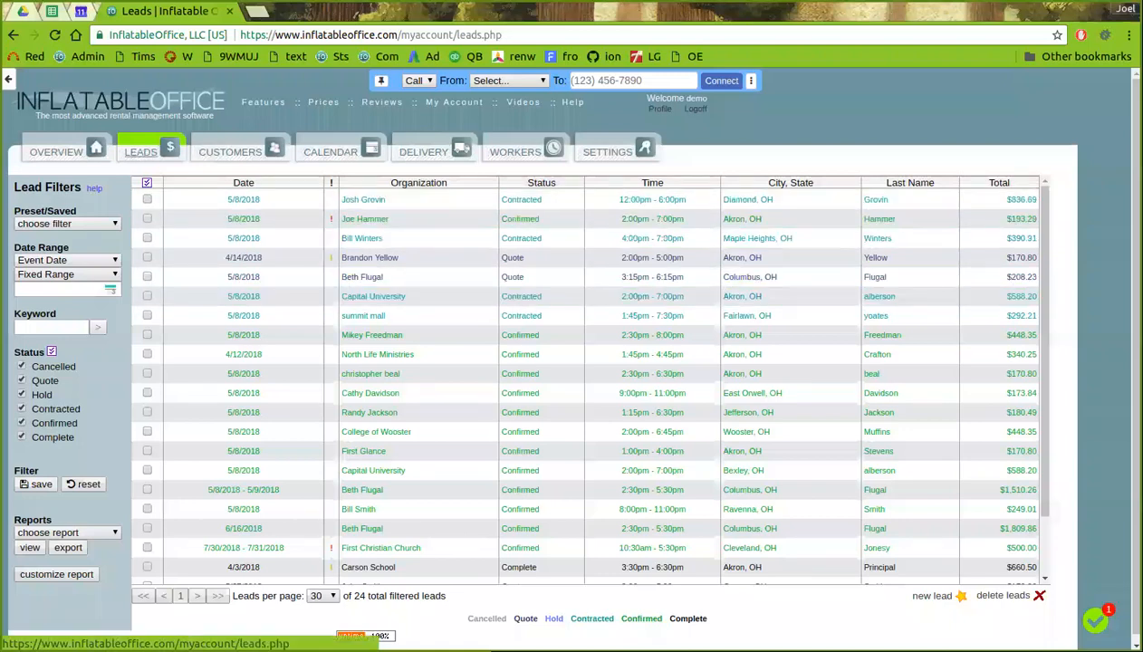
left_click(142, 151)
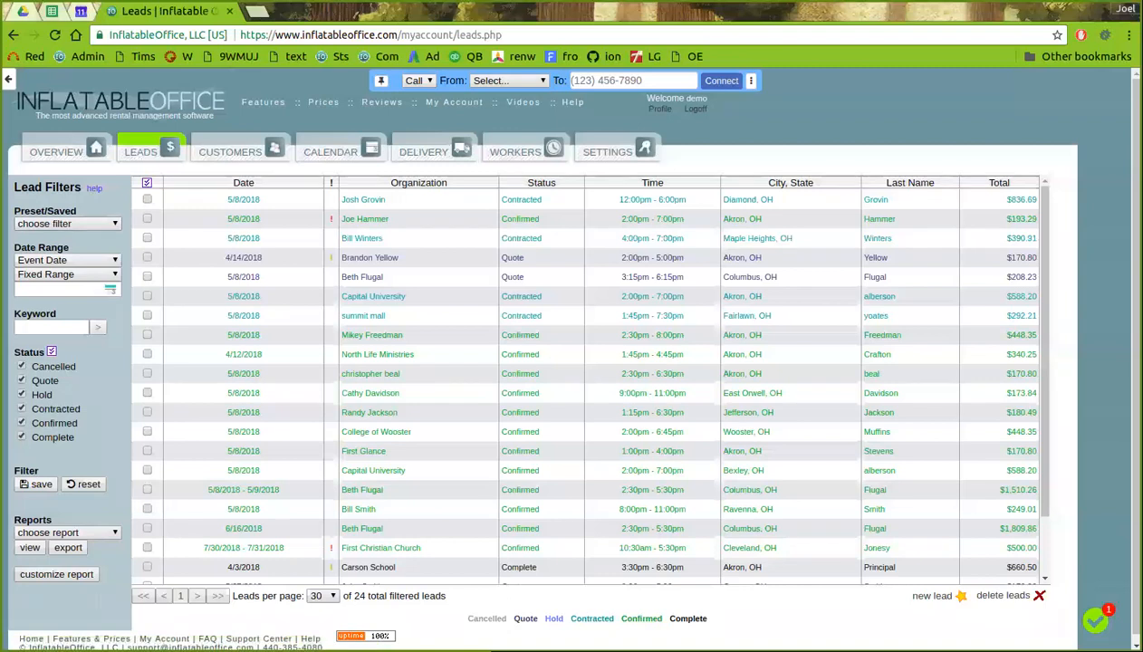
Set the leads date filter to Payment Date and start its fixed range at 1/1/2017.
left_click(67, 260)
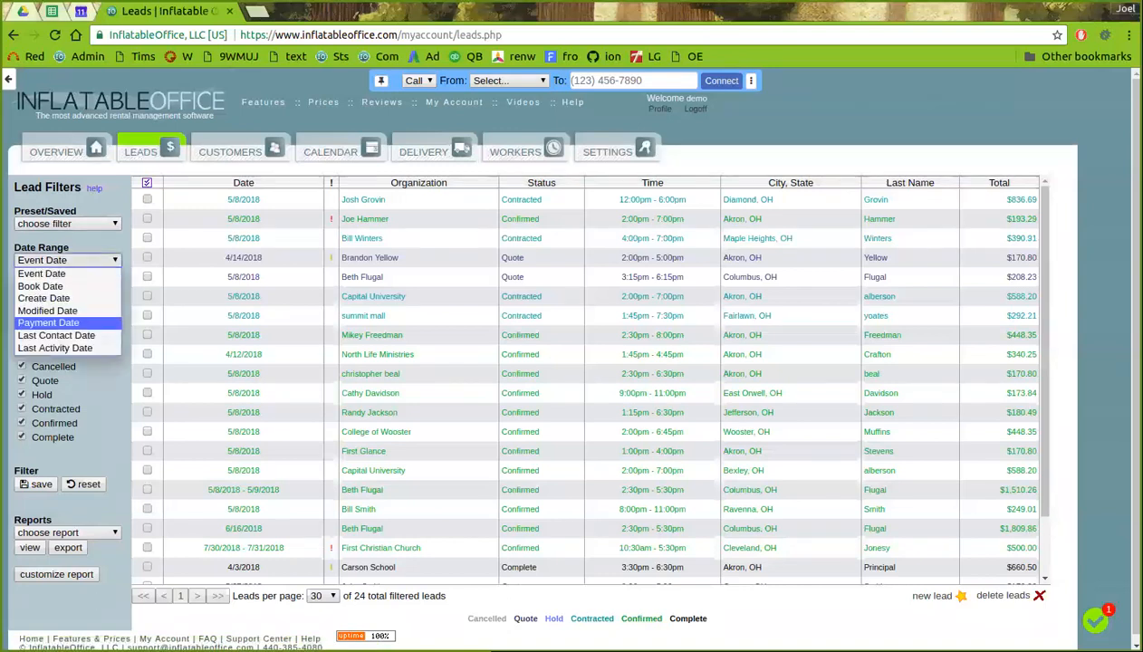
key("Return")
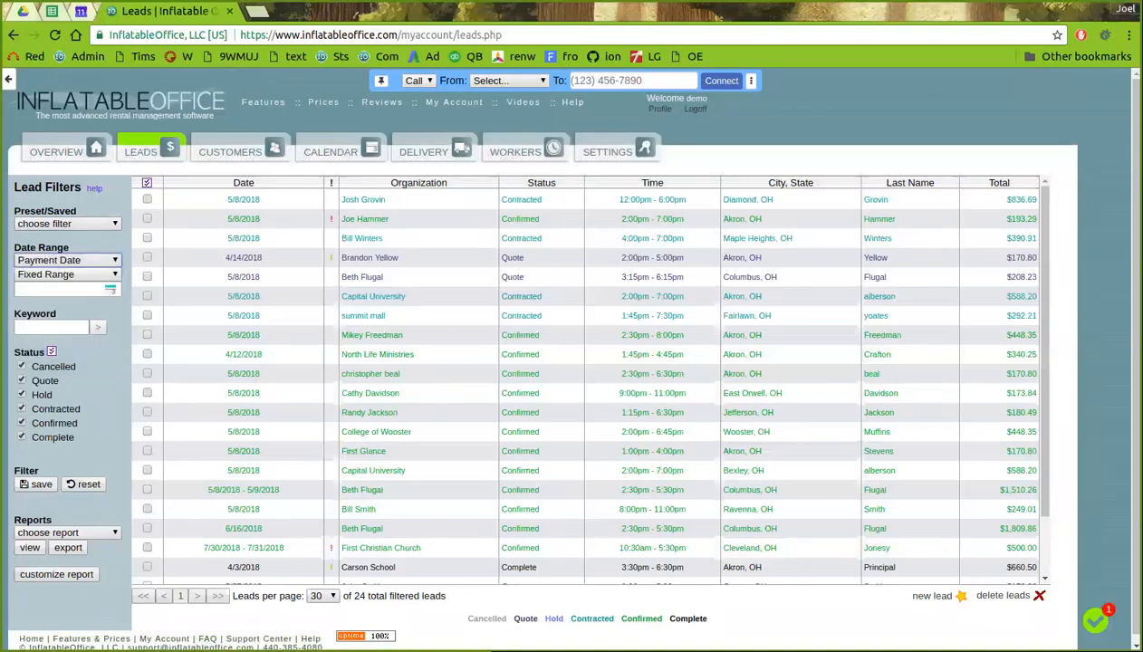
left_click(60, 290)
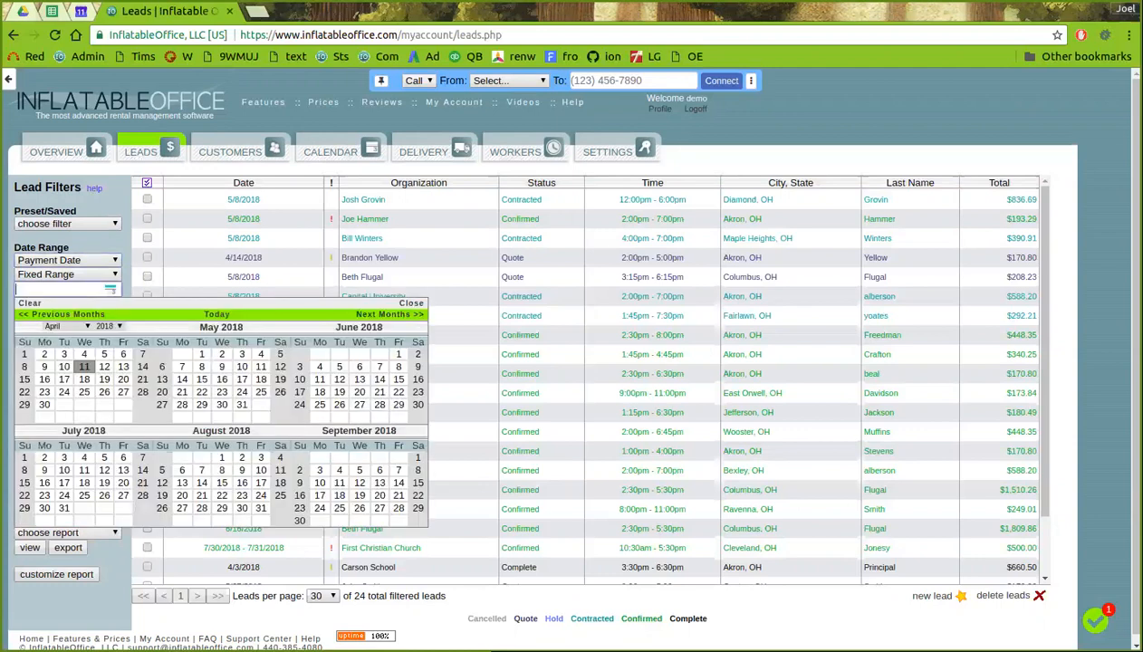
left_click(62, 315)
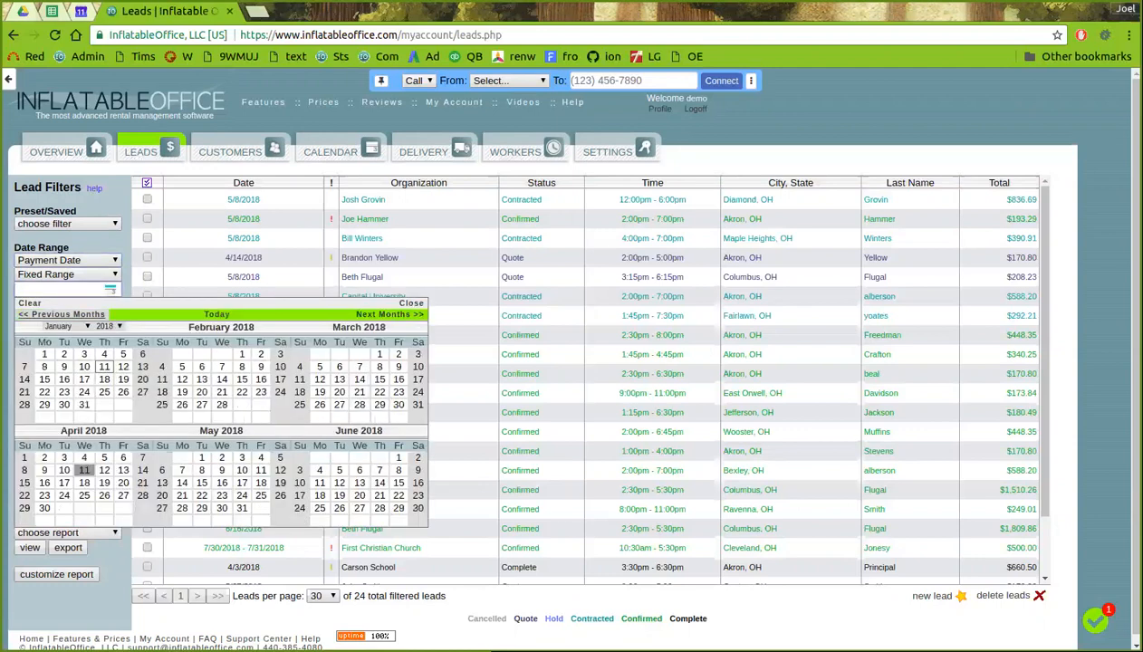
left_click(107, 326)
left_click(106, 423)
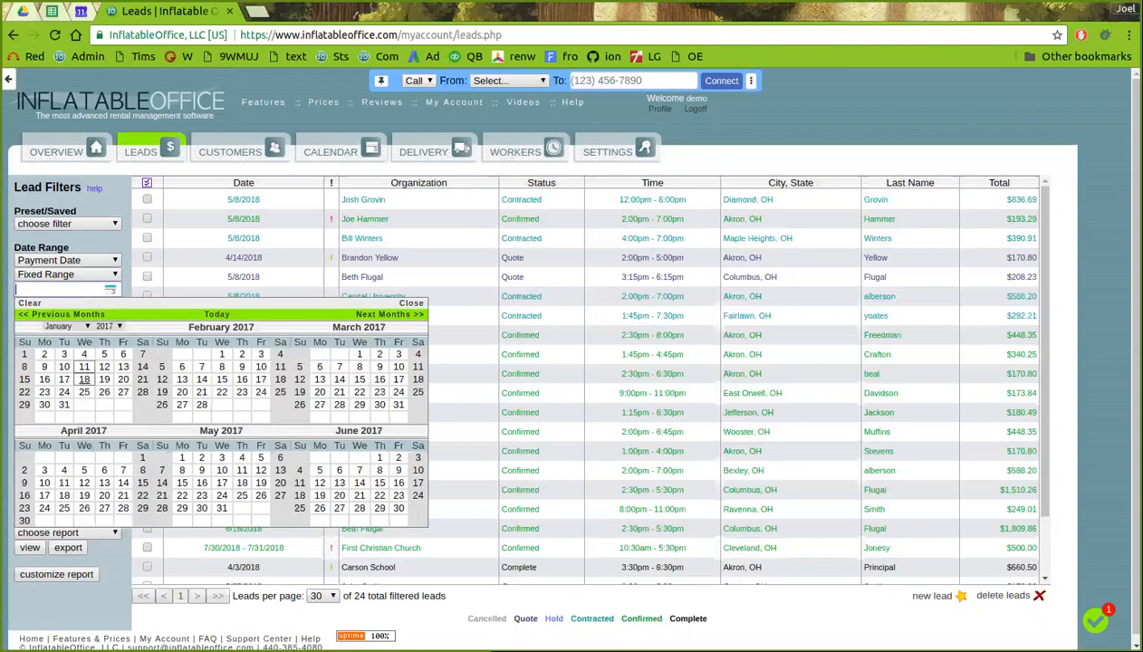
left_click(25, 354)
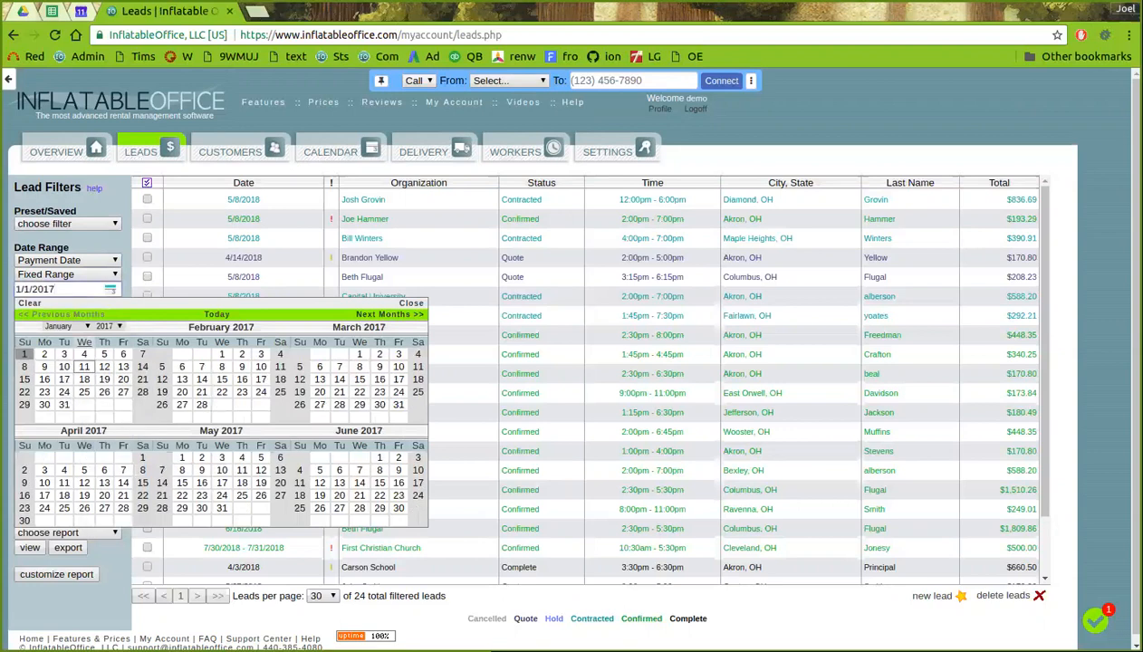
Set the end of the payment date range to 12/31/2017.
left_click(106, 326)
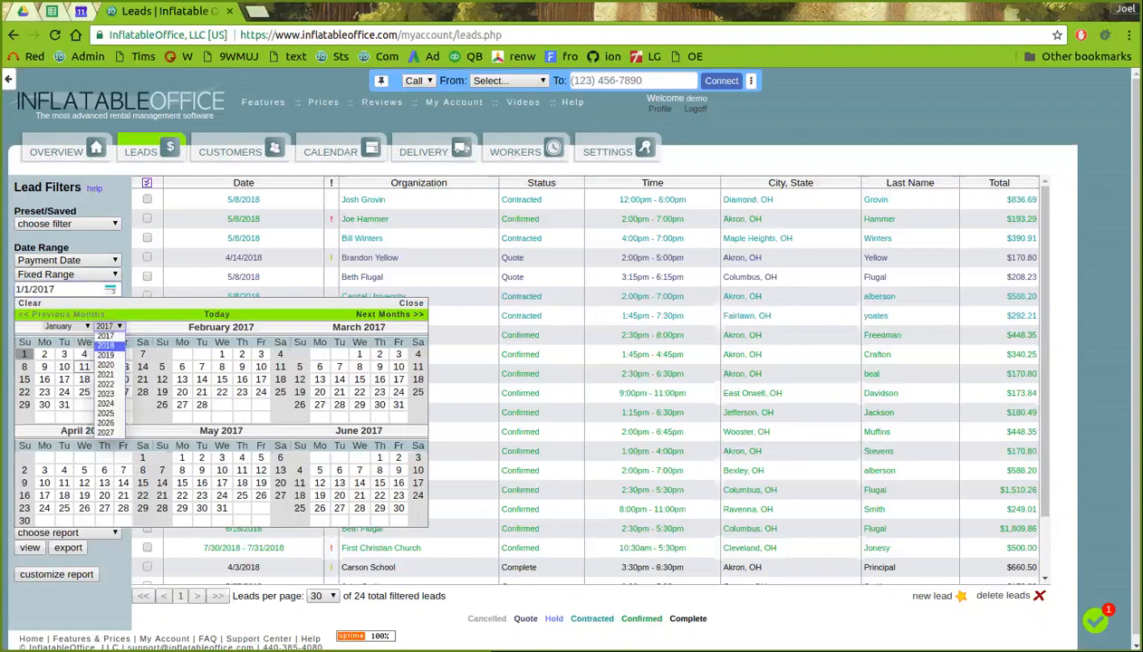
left_click(105, 345)
left_click(62, 314)
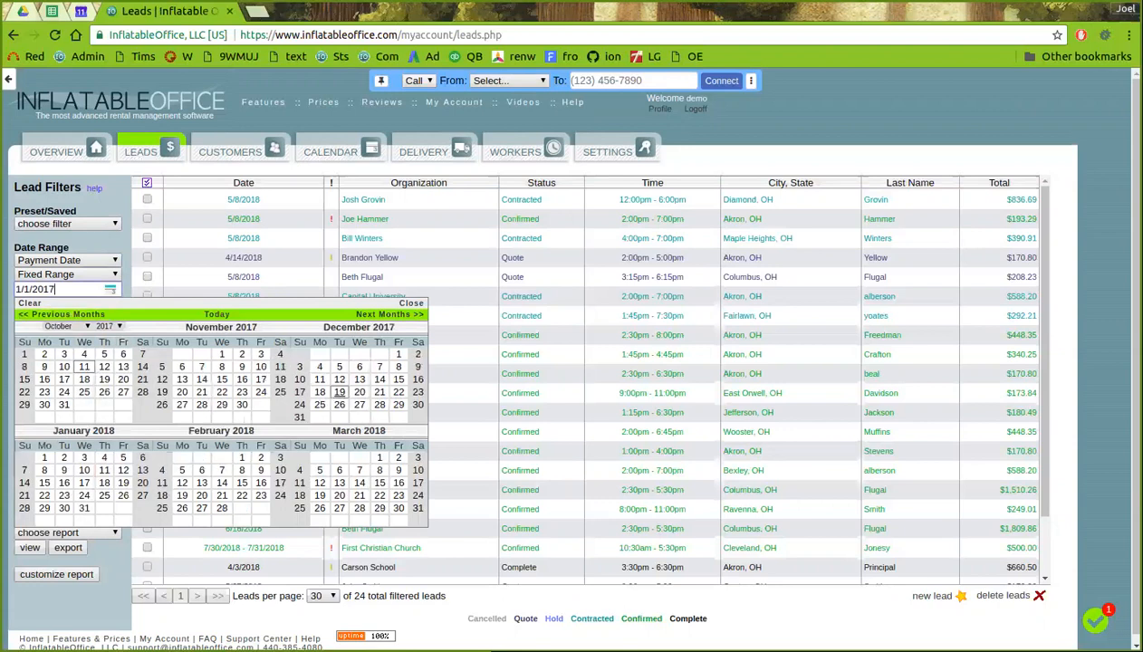
left_click(299, 418)
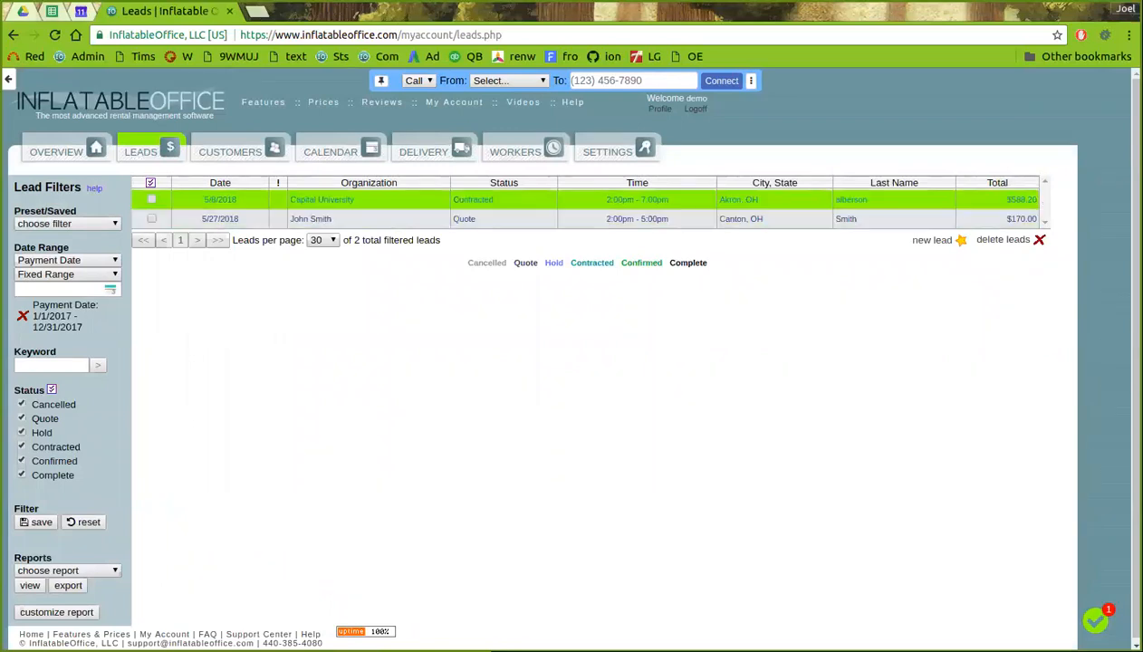
Check the payments in the contract details of the Capital University lead and close the lead.
left_click(237, 201)
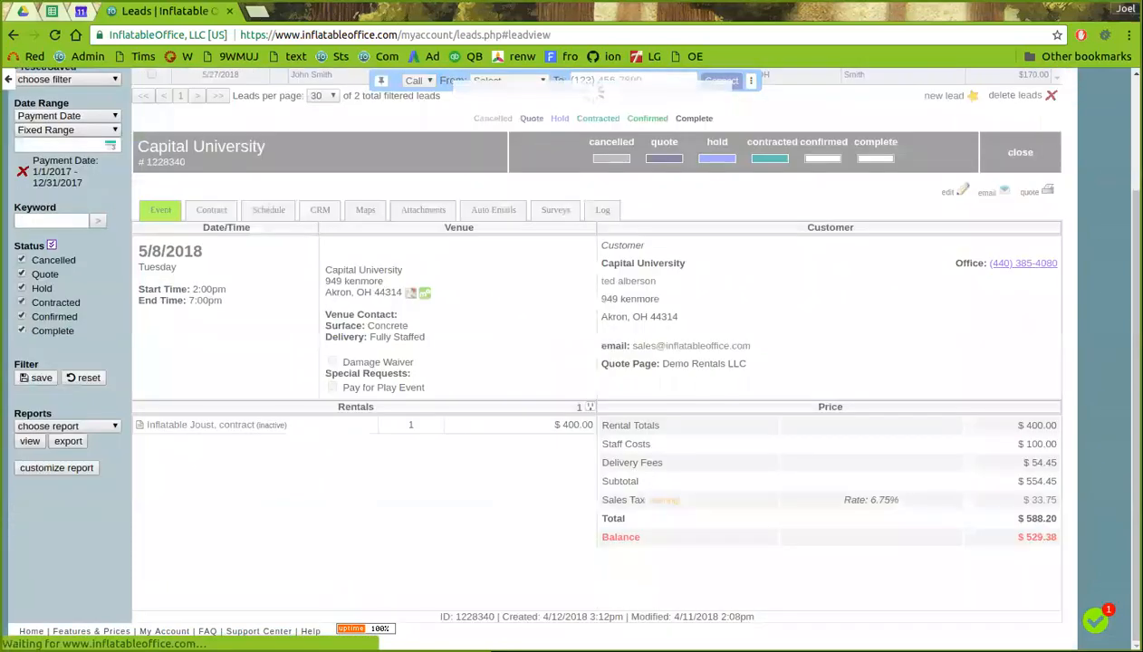
left_click(211, 210)
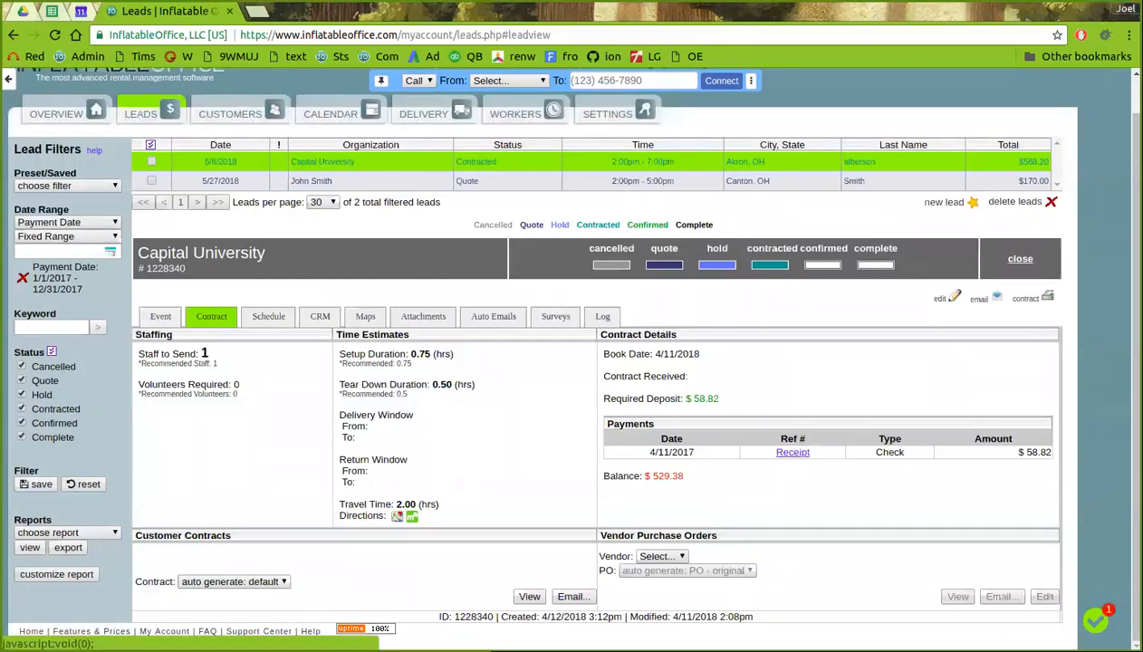
left_click(1020, 258)
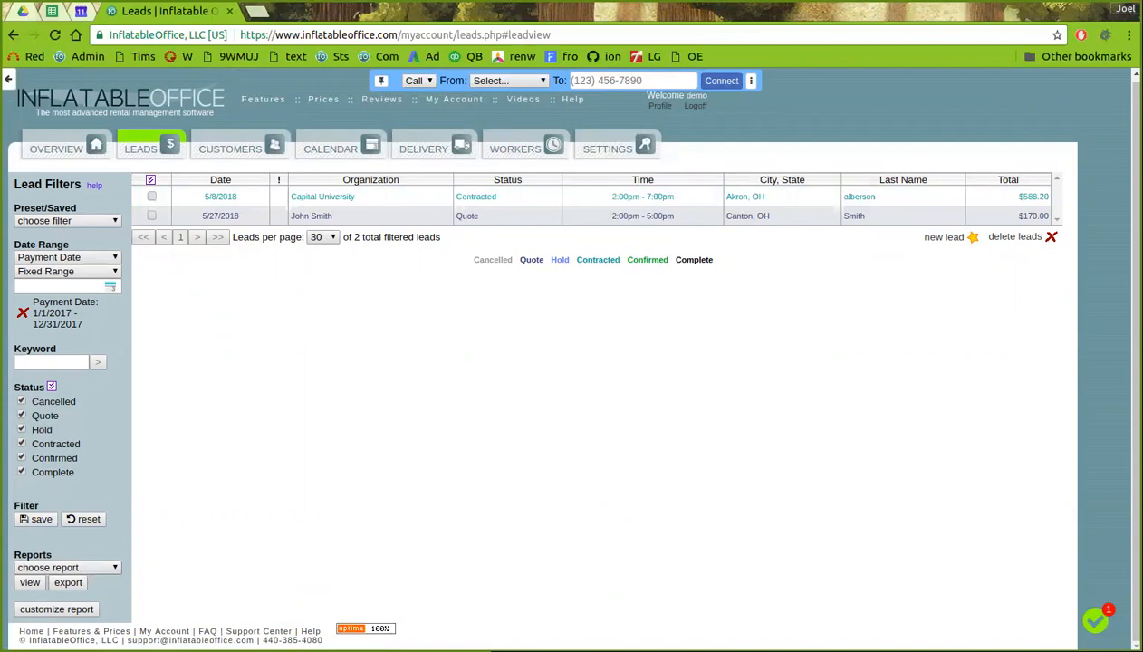
View the sales tax report for the filtered leads, then close the report page.
left_click(67, 567)
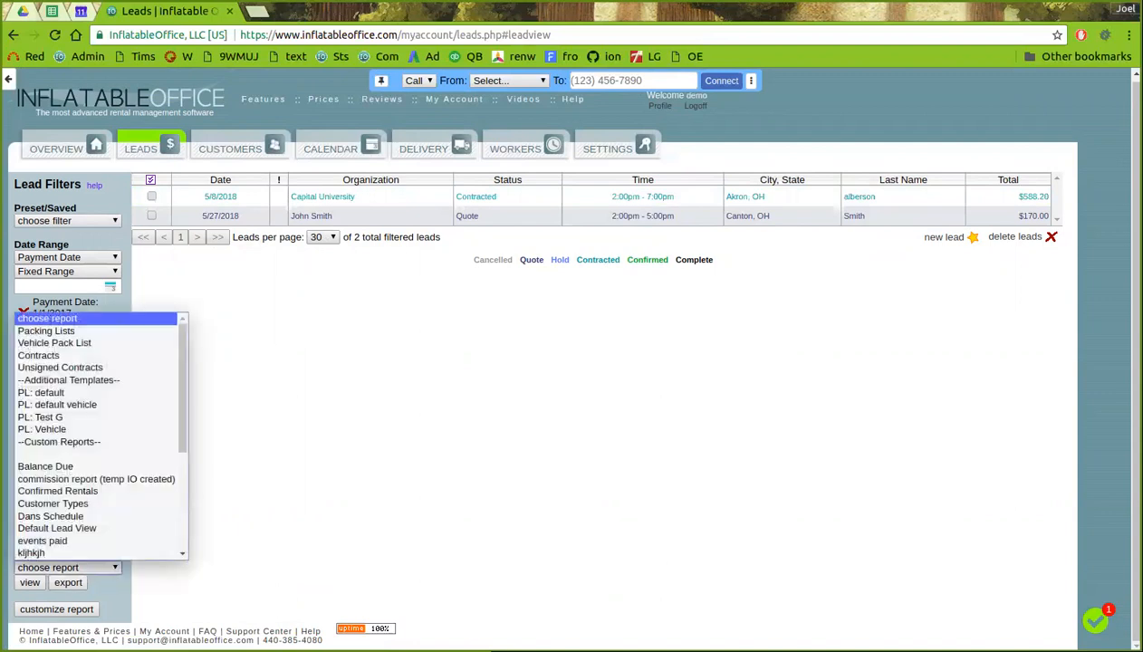
scroll(96, 524, "down", 3)
scroll(96, 478, "down", 2)
left_click(97, 479)
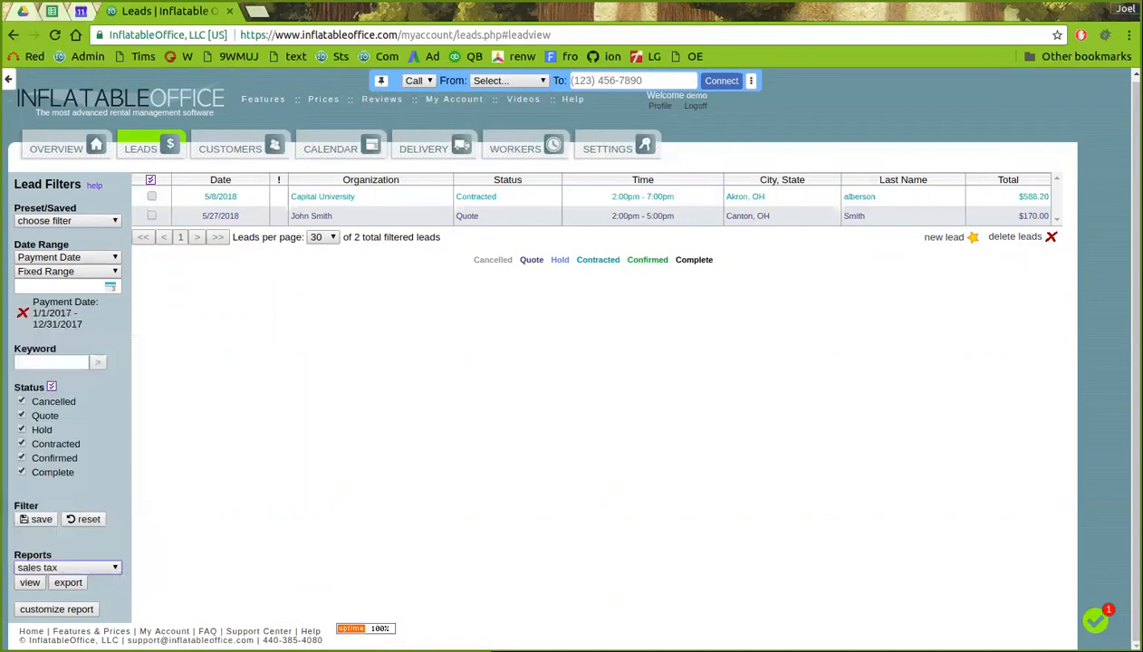
left_click(30, 582)
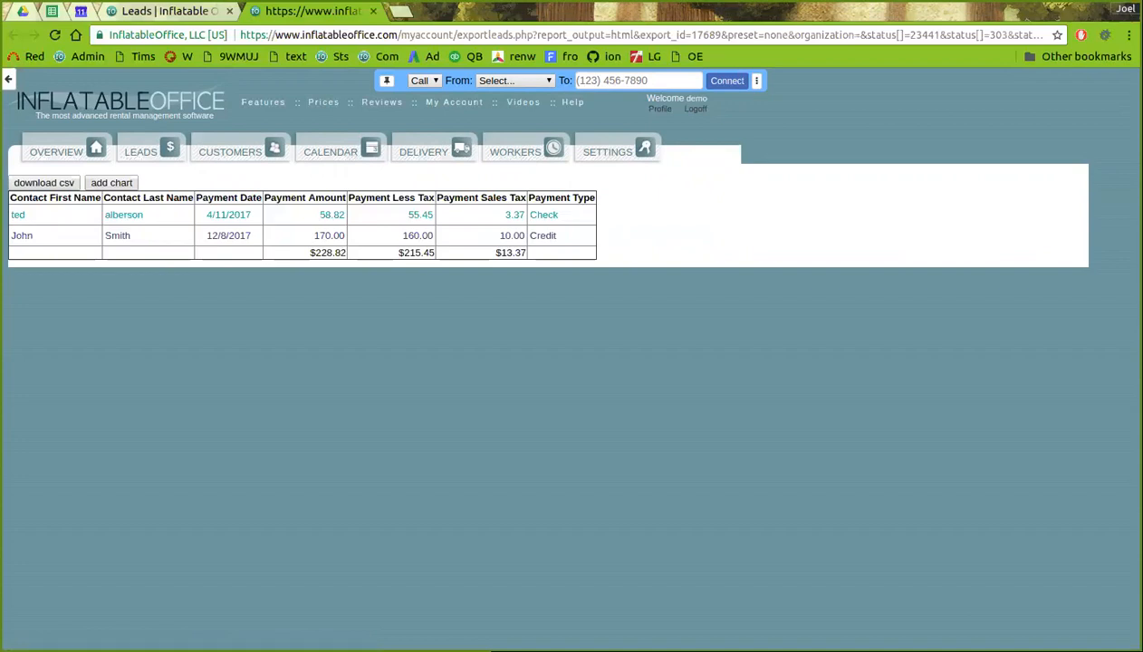
left_click(373, 11)
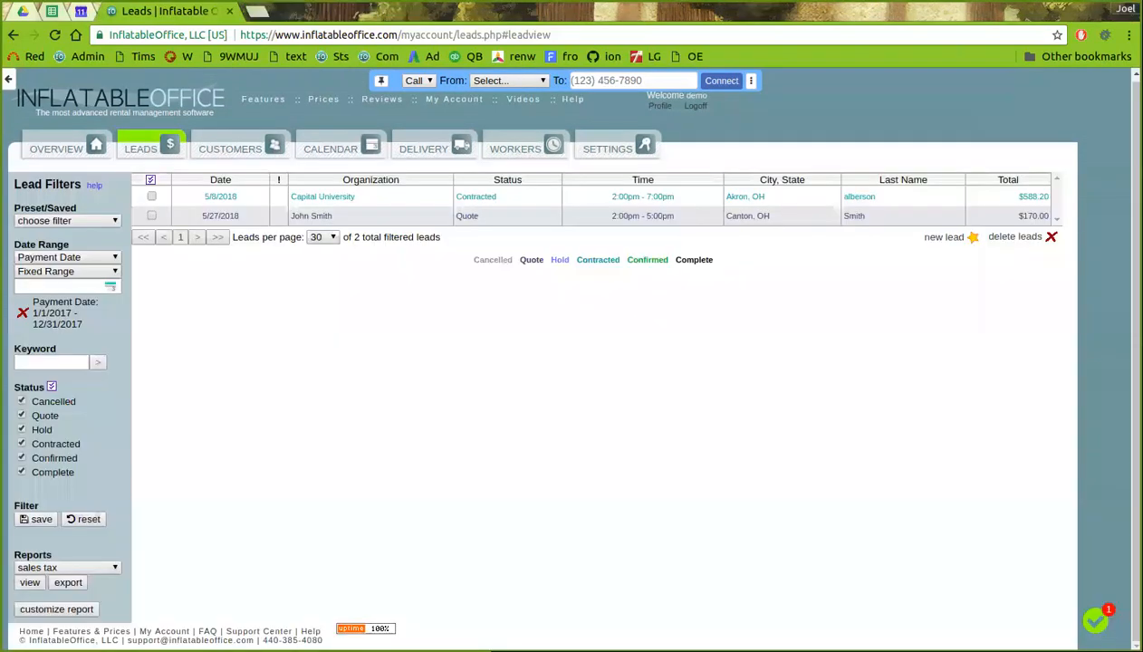
Open report customization and load the saved sales tax report for editing.
left_click(56, 609)
left_click(699, 292)
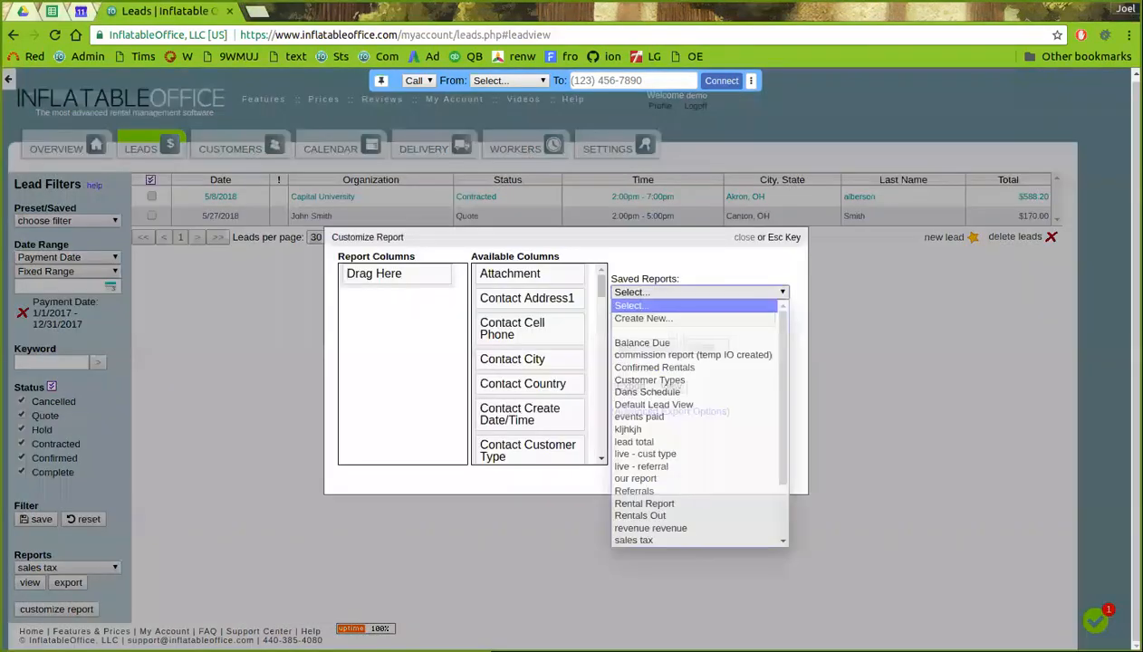
scroll(695, 422, "down", 2)
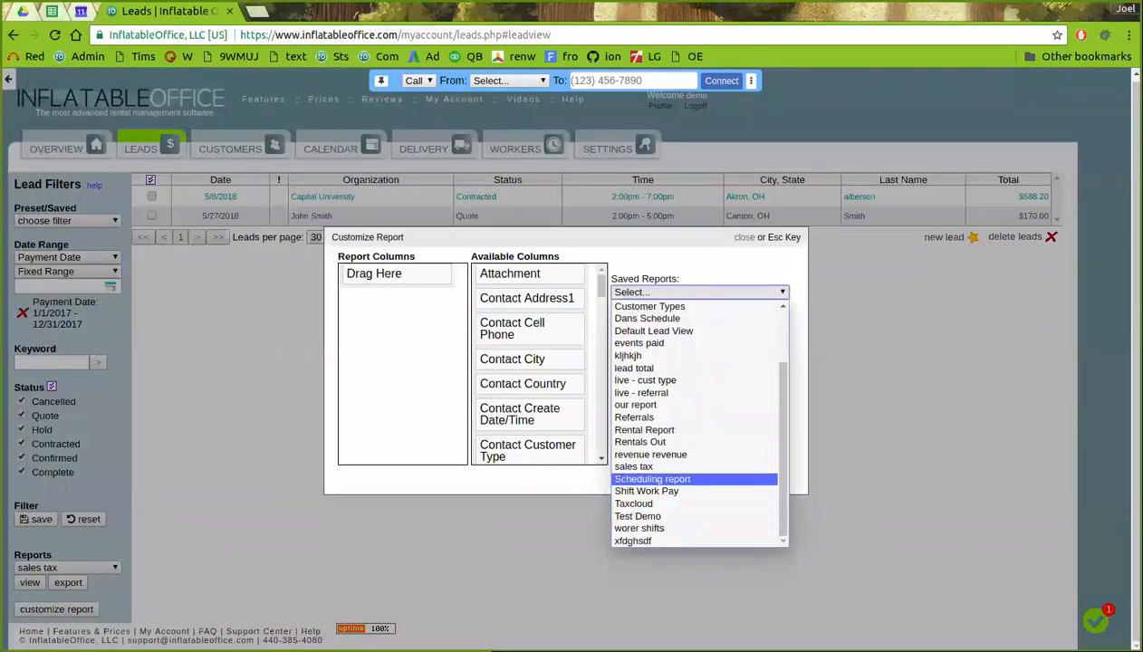
left_click(695, 466)
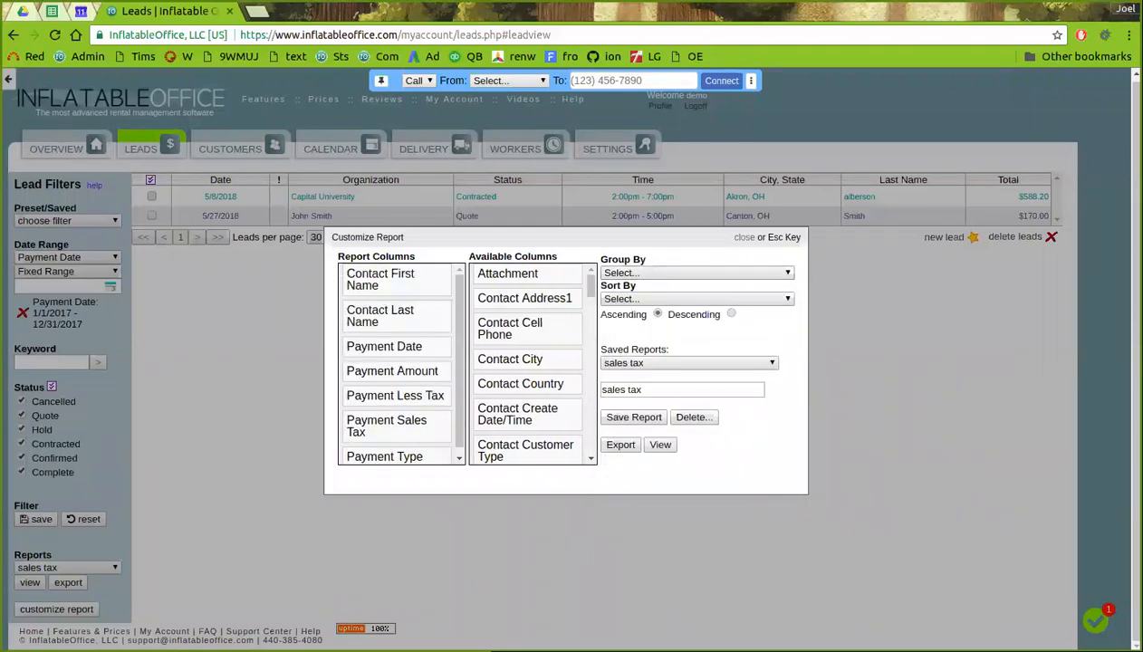
Group the sales tax report by Payment Type, view the report, and close its page.
left_click(696, 273)
scroll(709, 413, "down", 15)
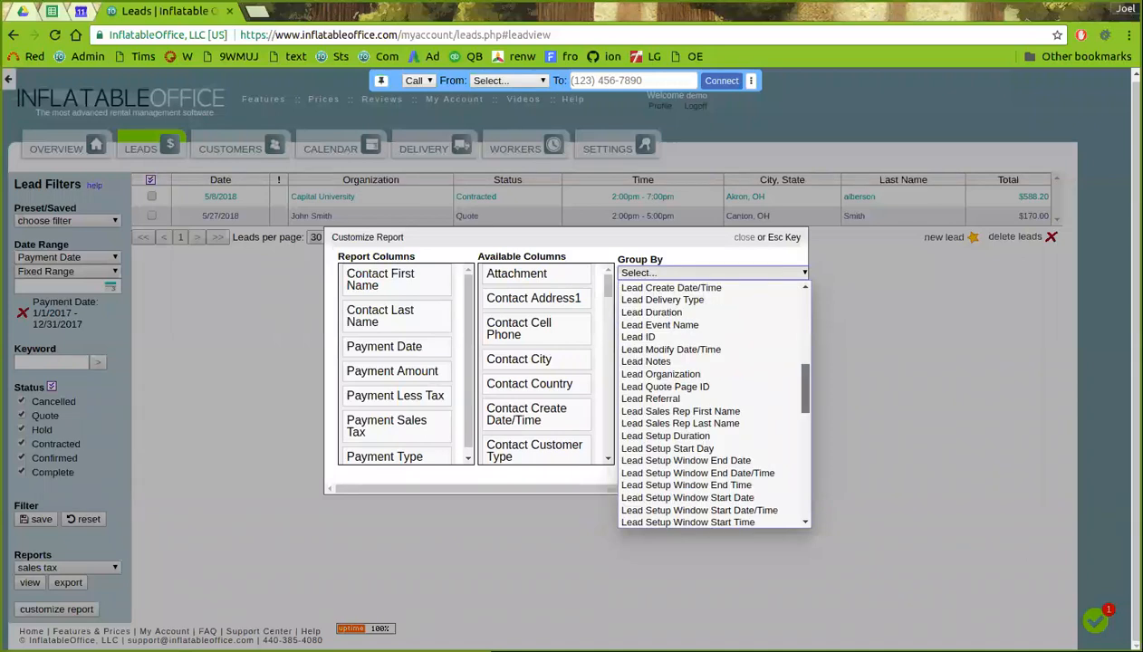
scroll(710, 413, "up", 1)
scroll(709, 413, "up", 3)
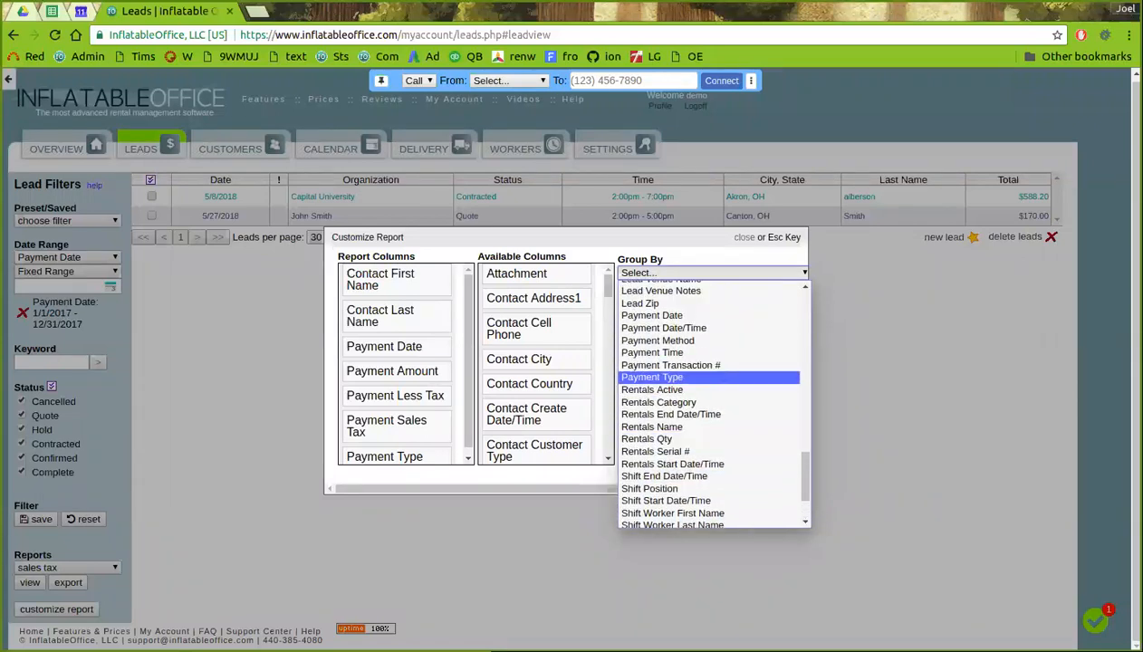
left_click(670, 377)
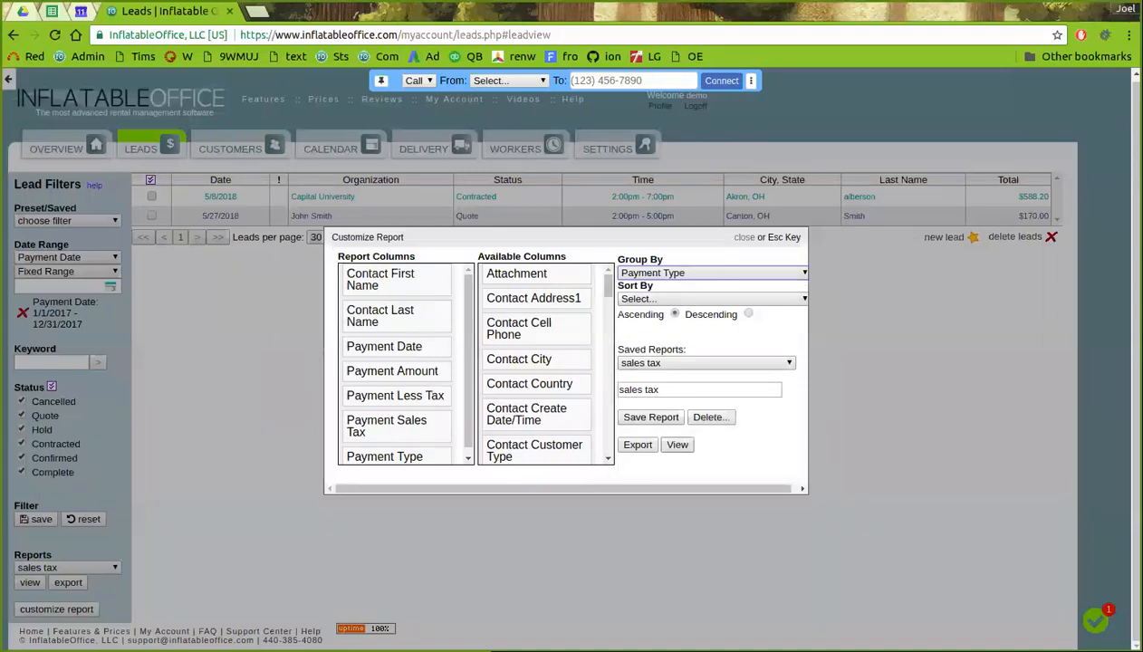
left_click(678, 445)
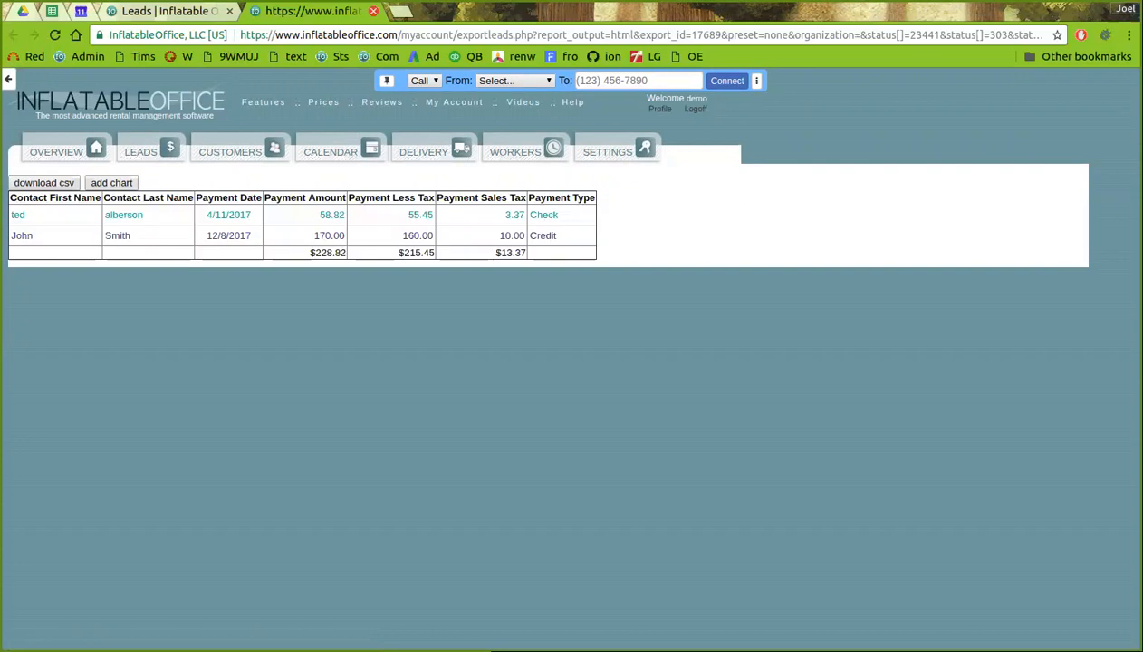
left_click(373, 11)
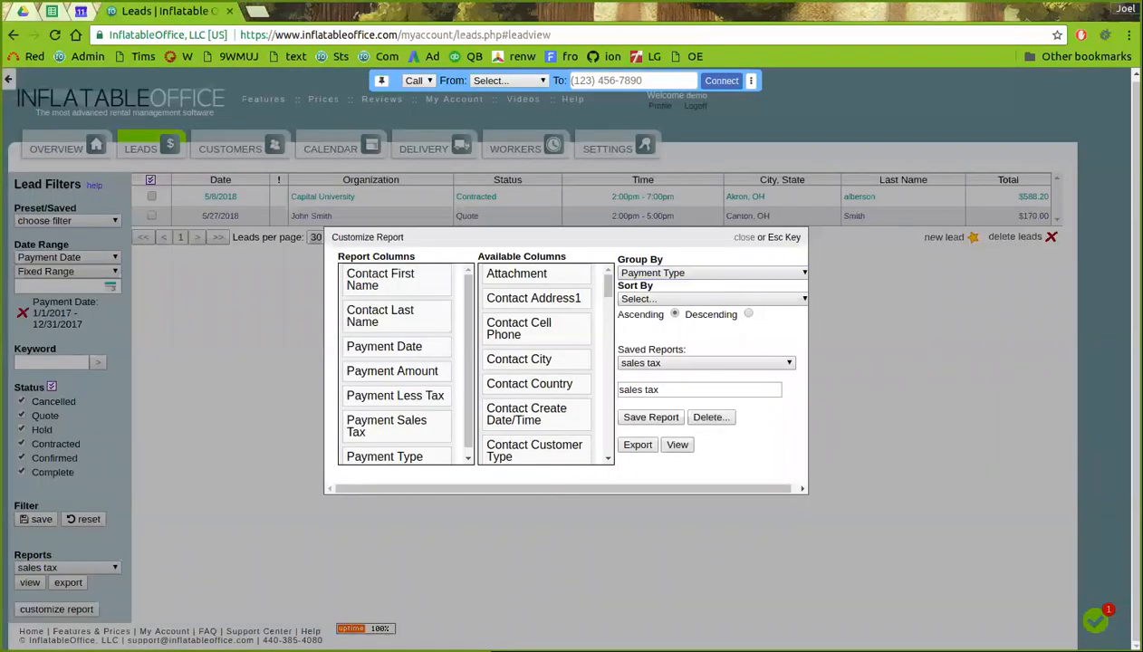